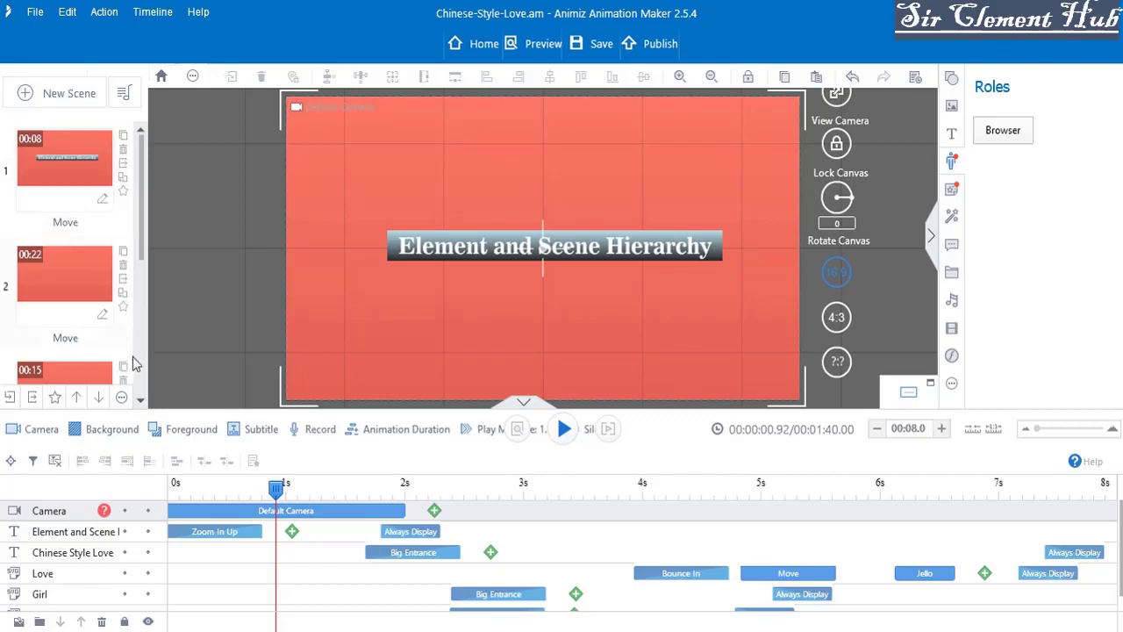
# Show the New Scene choices at the top of the scene list panel
pyautogui.click(142, 399)
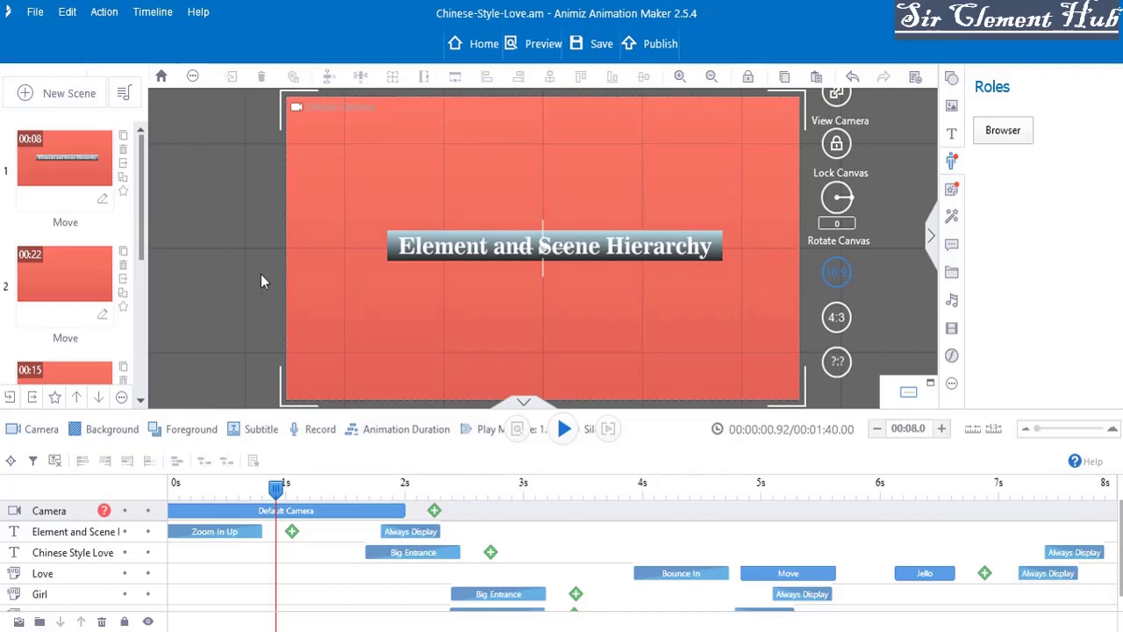
# Add a blank scene 6 and give it the light silver-grey gradient from the BG Color presets
pyautogui.click(83, 106)
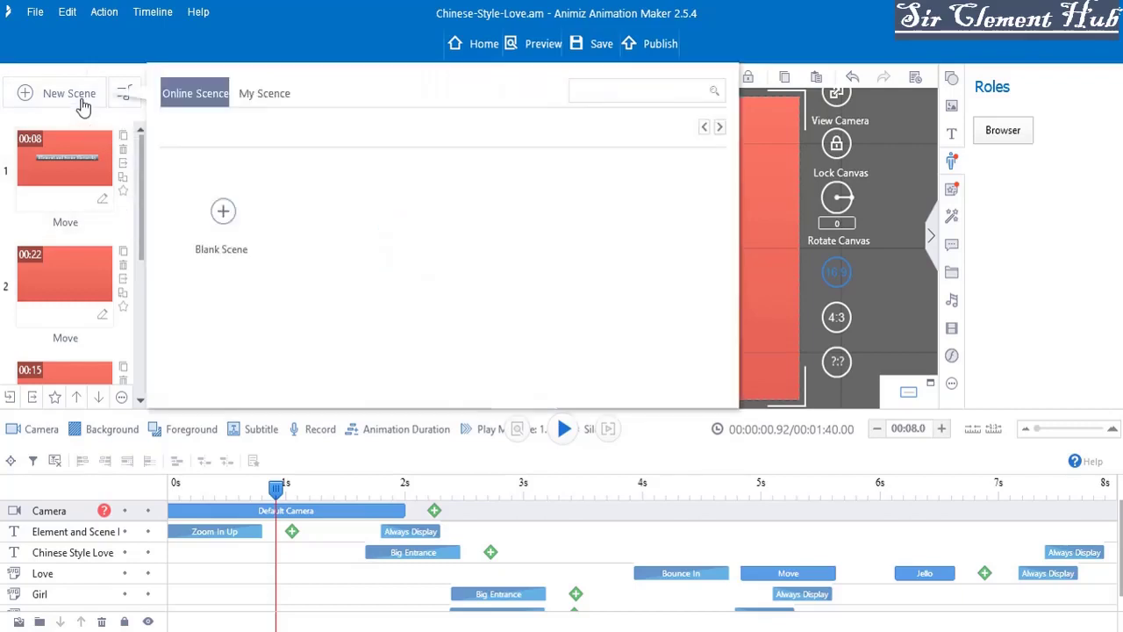
pyautogui.click(210, 249)
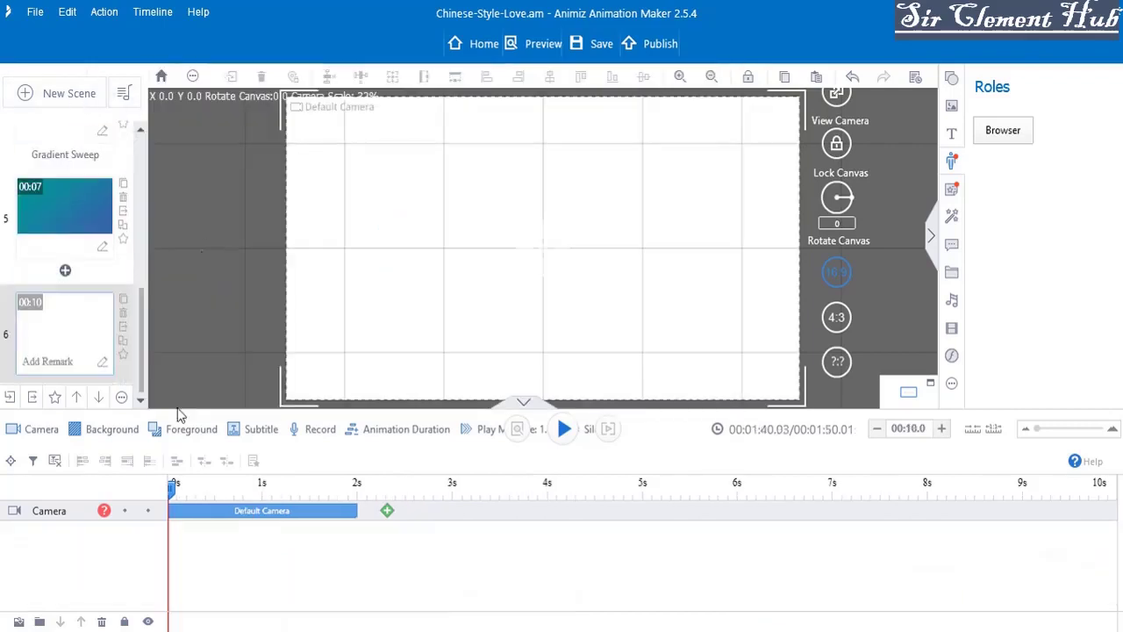
pyautogui.click(111, 429)
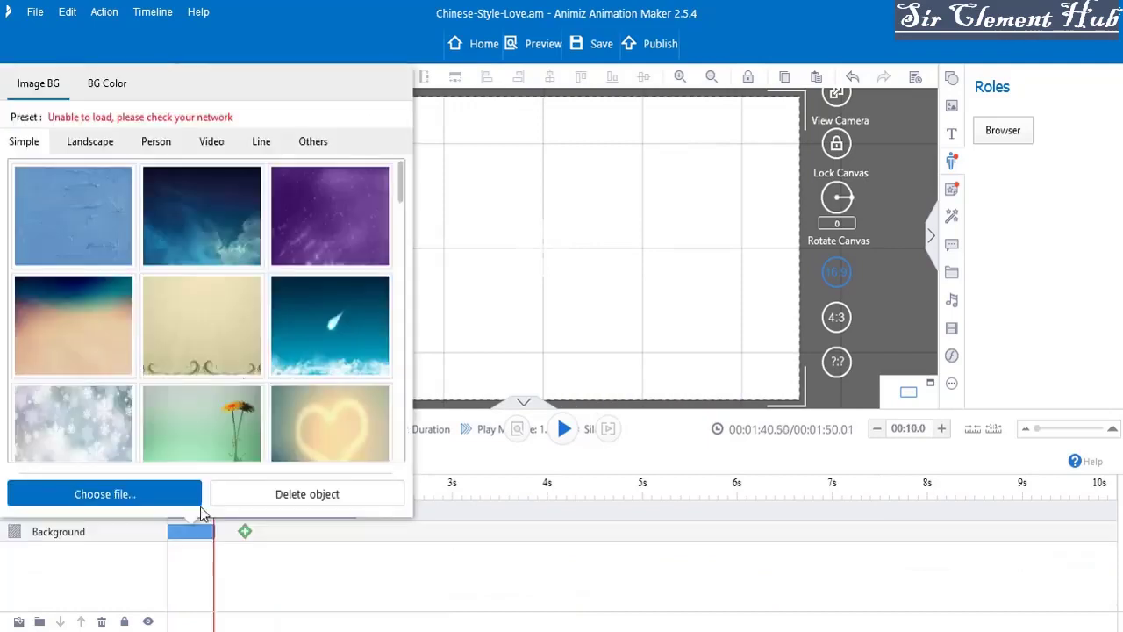
pyautogui.click(101, 82)
pyautogui.click(215, 163)
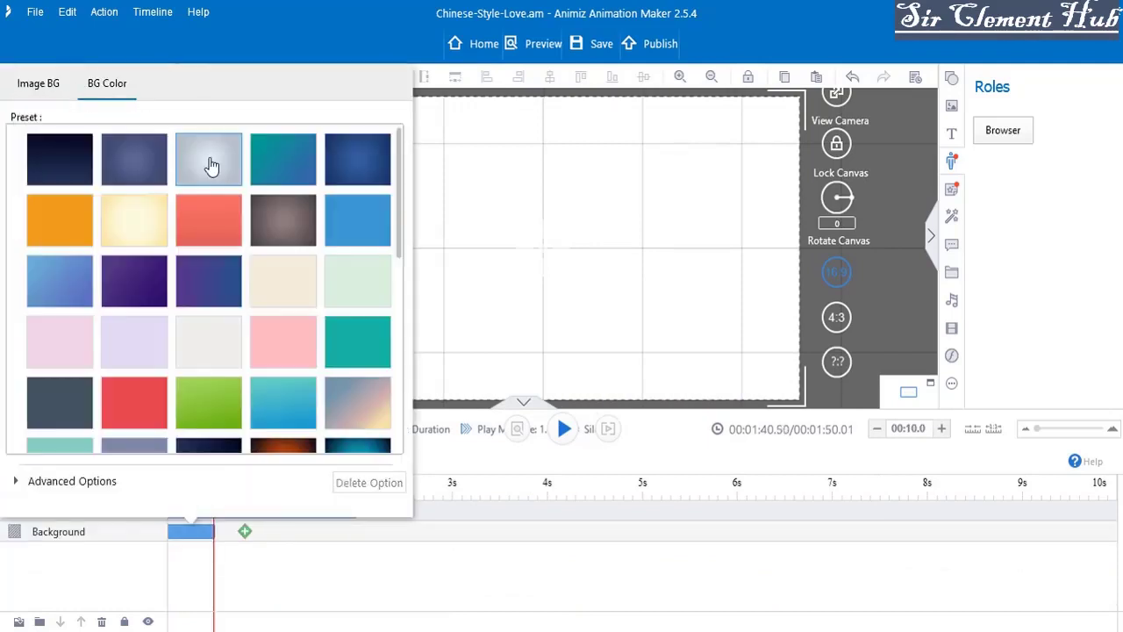
pyautogui.click(548, 226)
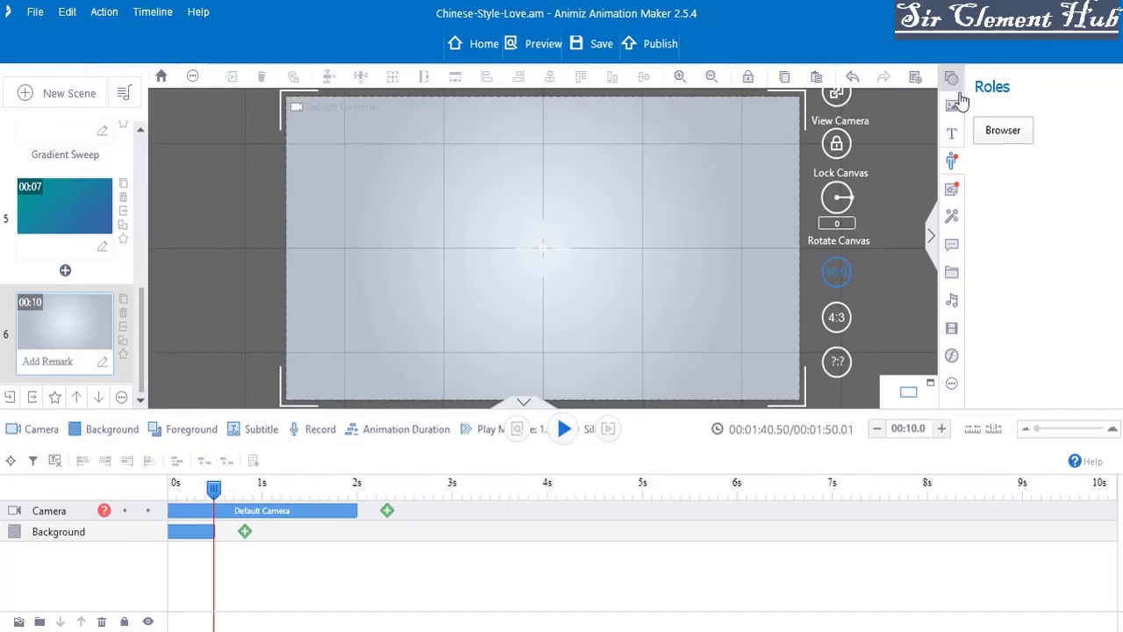
# Place a 'Scene' text box in the canvas's upper-left area and nudge it slightly right
pyautogui.click(951, 133)
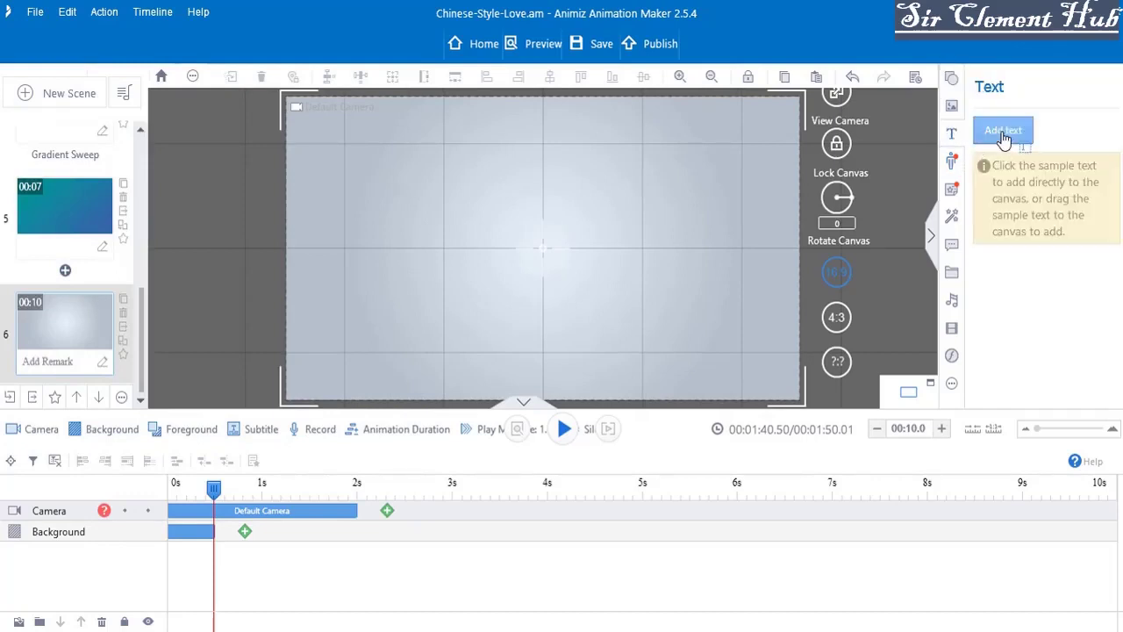
pyautogui.moveTo(1005, 141); pyautogui.dragTo(339, 207)
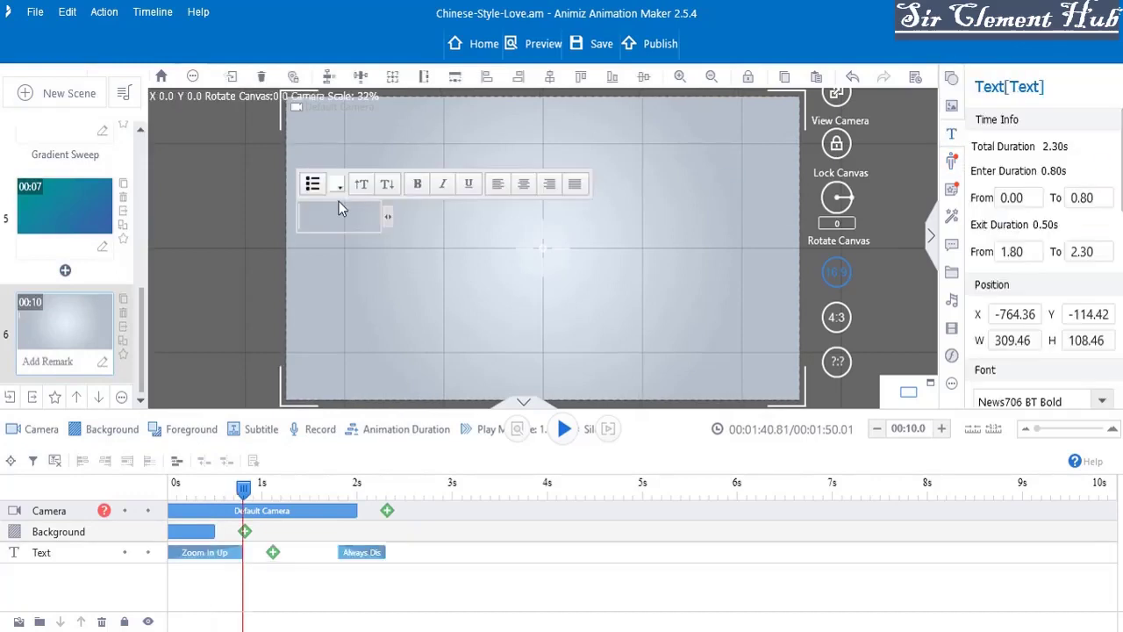
pyautogui.write('Scene')
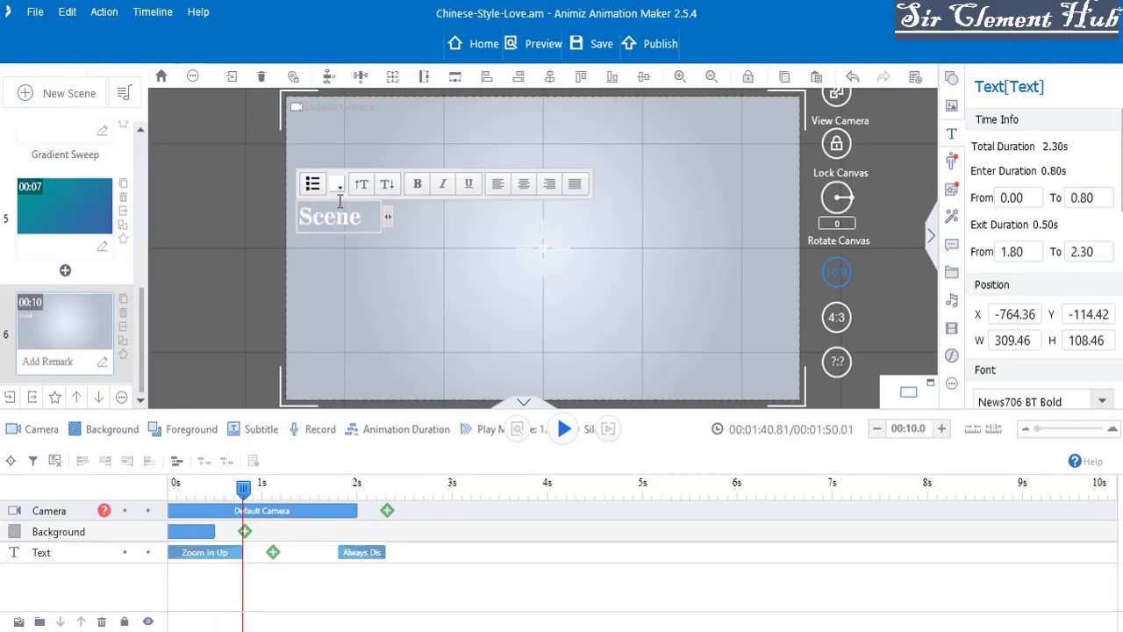
pyautogui.click(504, 244)
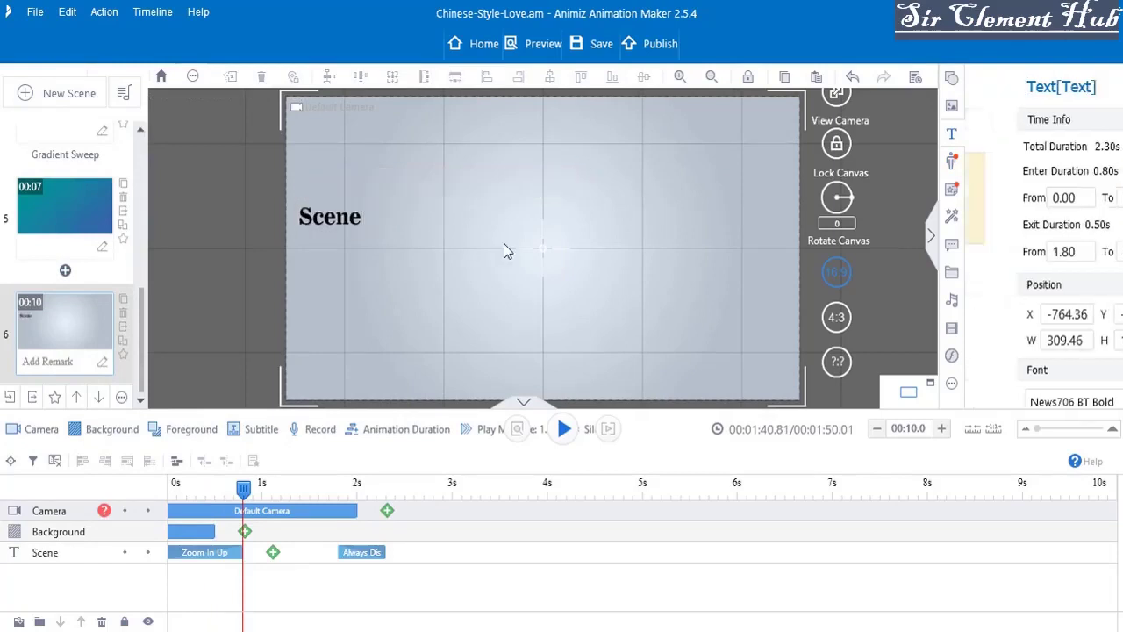
pyautogui.click(345, 224)
pyautogui.moveTo(342, 227); pyautogui.dragTo(375, 226)
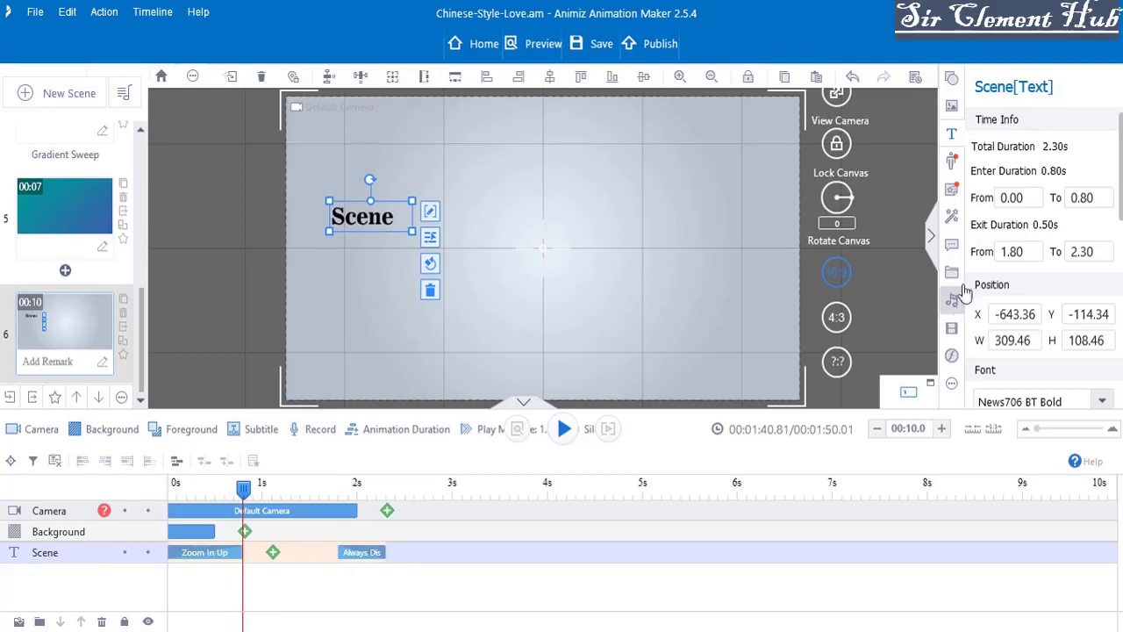
# Insert a green-bordered rounded rectangle, shrink it, and move it to the canvas centre
pyautogui.click(954, 80)
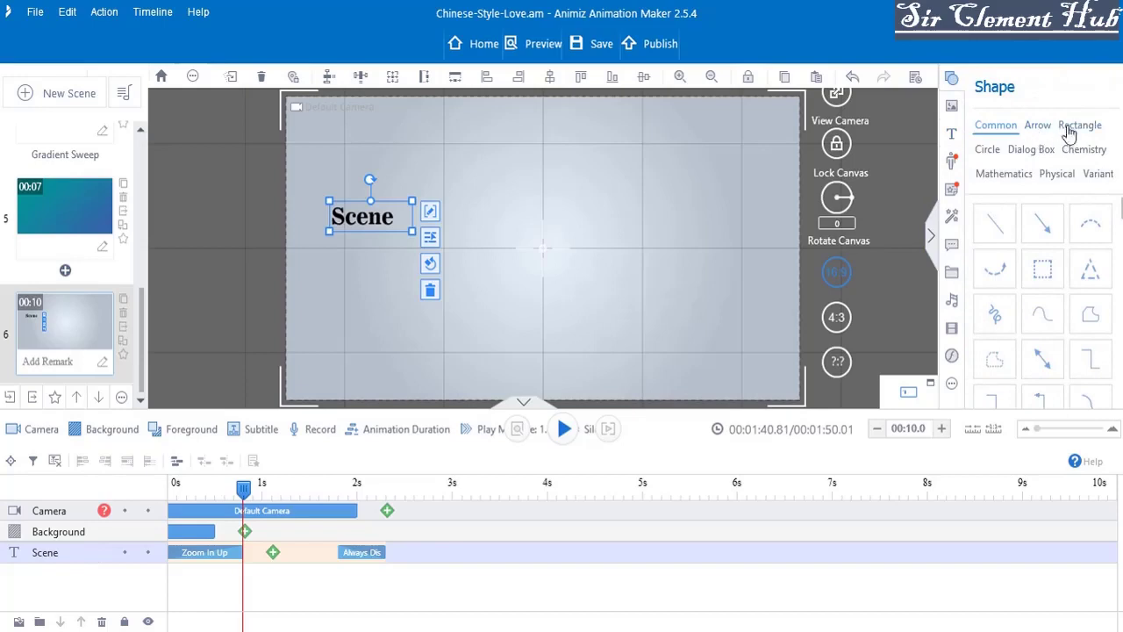
pyautogui.click(1076, 130)
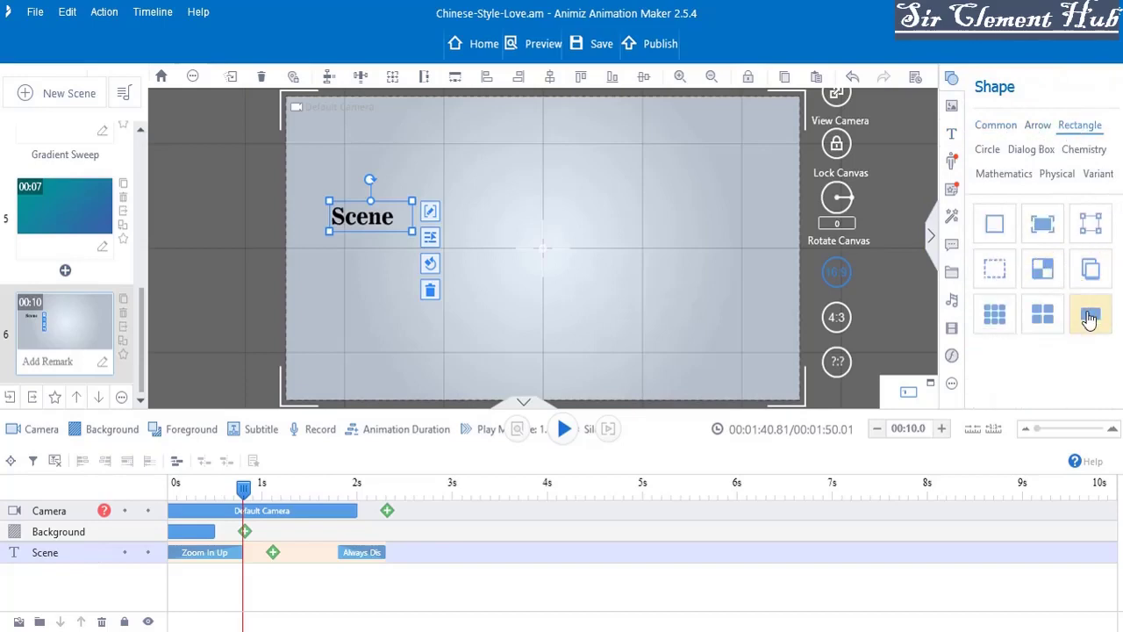
pyautogui.click(488, 214)
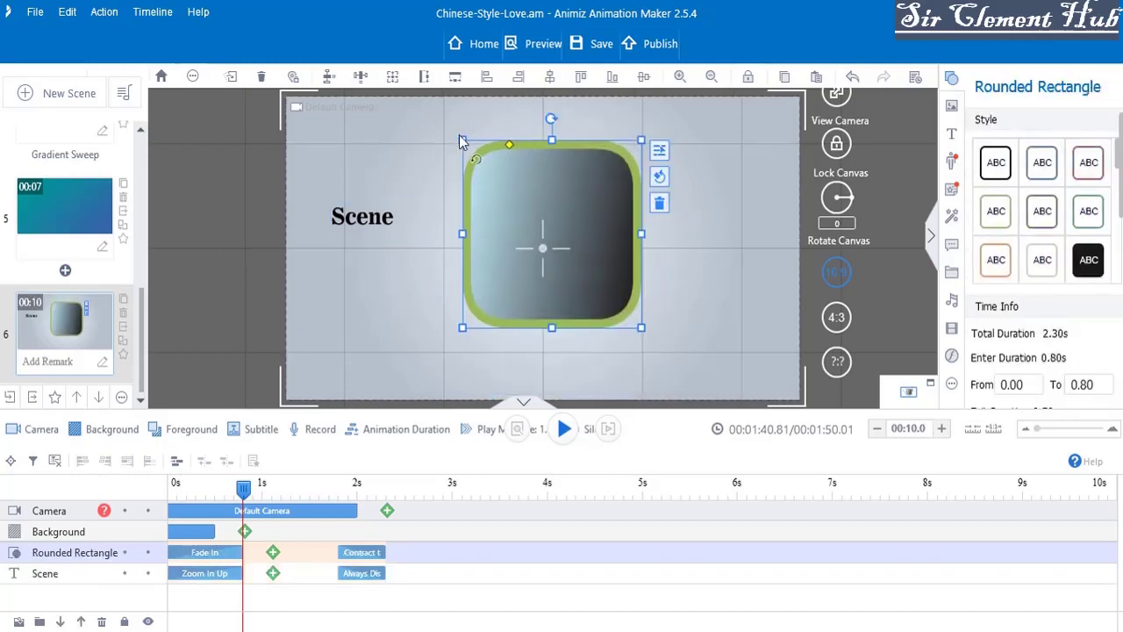
pyautogui.moveTo(459, 135); pyautogui.dragTo(487, 160)
pyautogui.moveTo(559, 267); pyautogui.dragTo(529, 239)
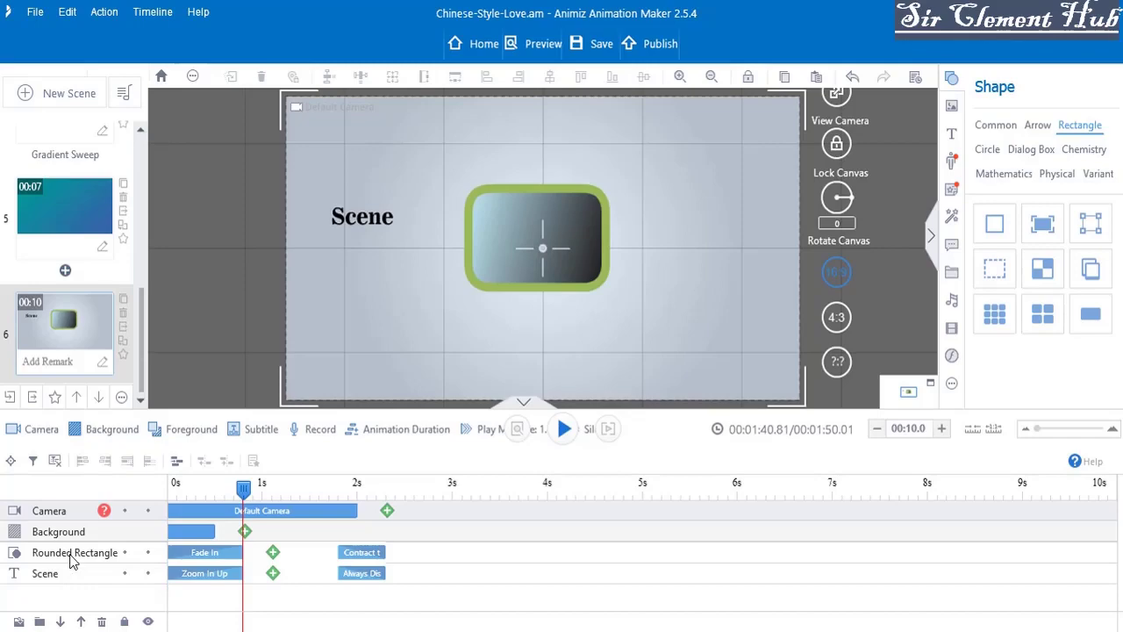
# Import download_1_-removebg-preview from Downloads and place the stool right of the rectangle
pyautogui.click(953, 107)
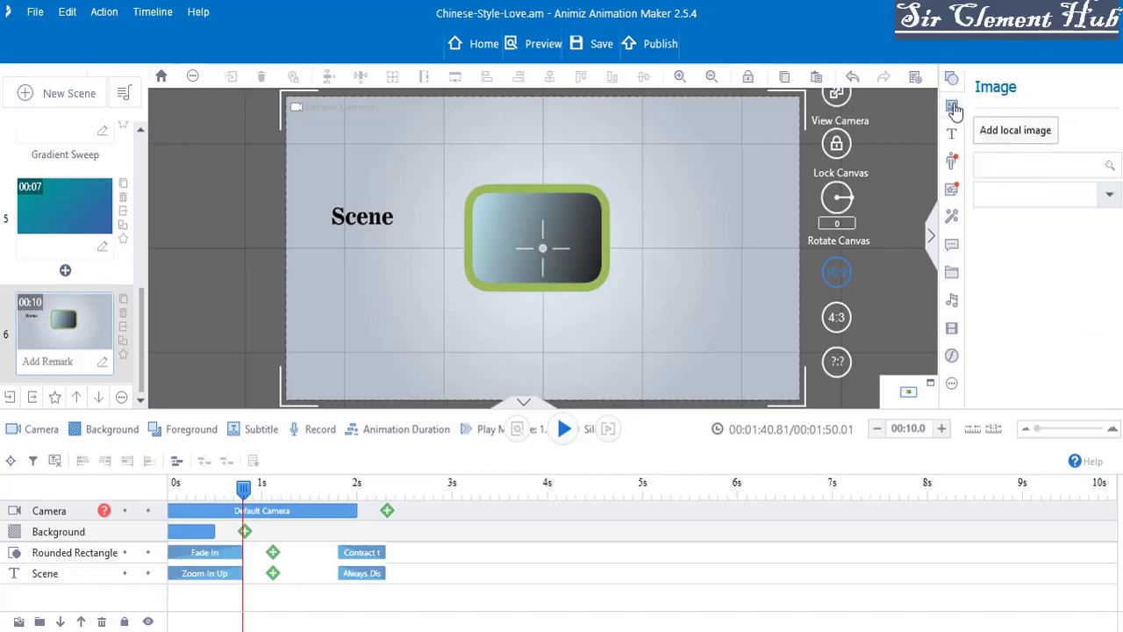
pyautogui.click(1009, 137)
pyautogui.click(320, 166)
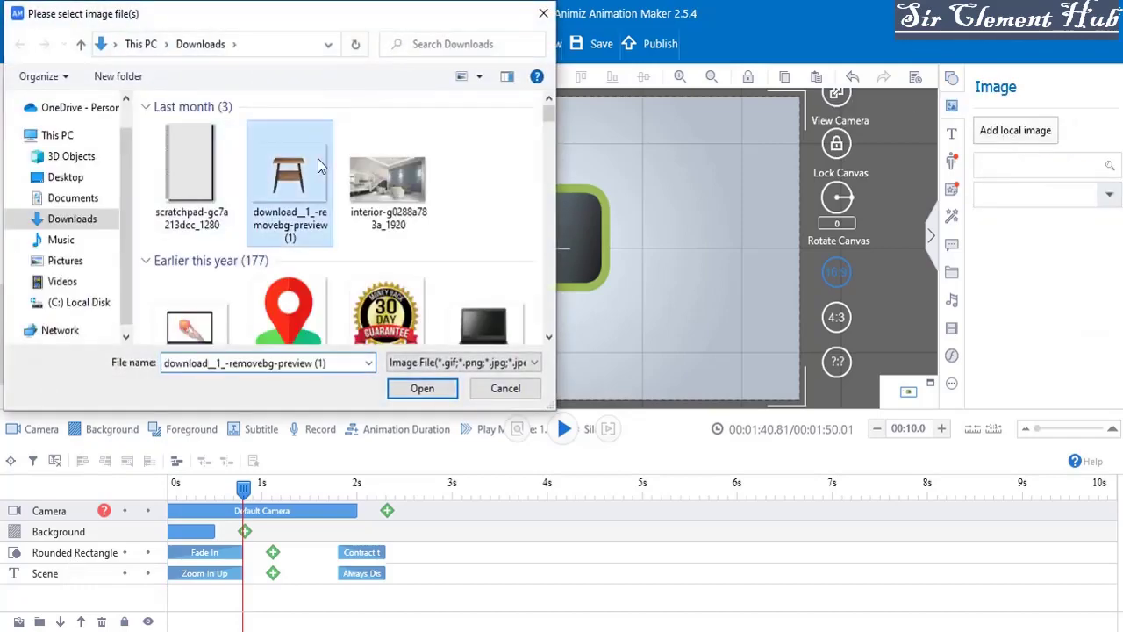
pyautogui.click(428, 390)
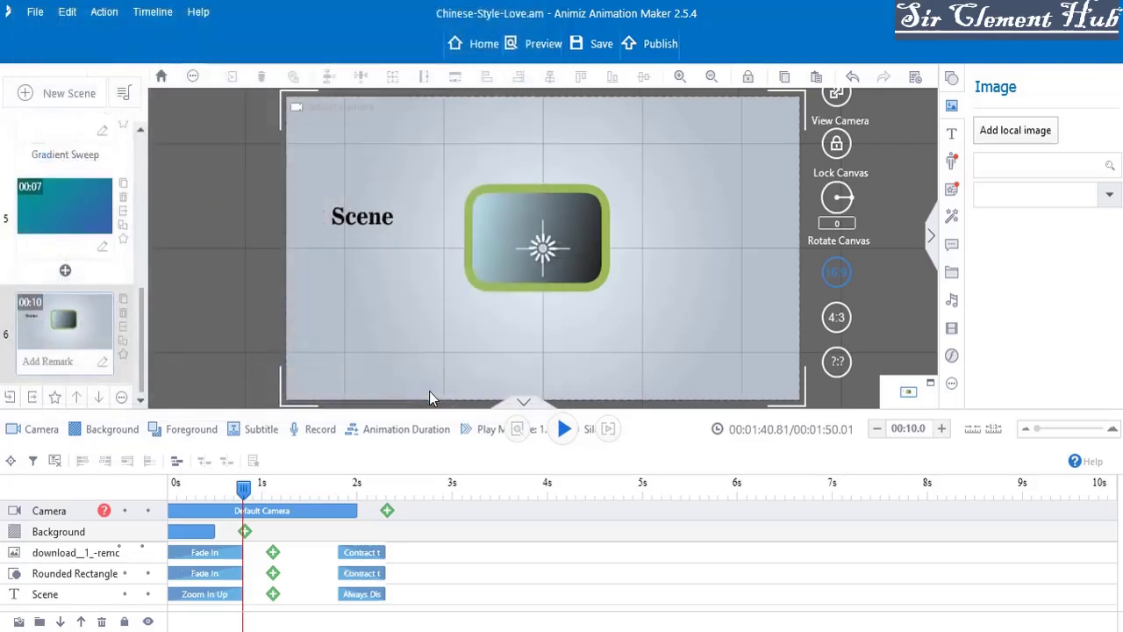
pyautogui.moveTo(524, 230); pyautogui.dragTo(694, 221)
pyautogui.click(667, 335)
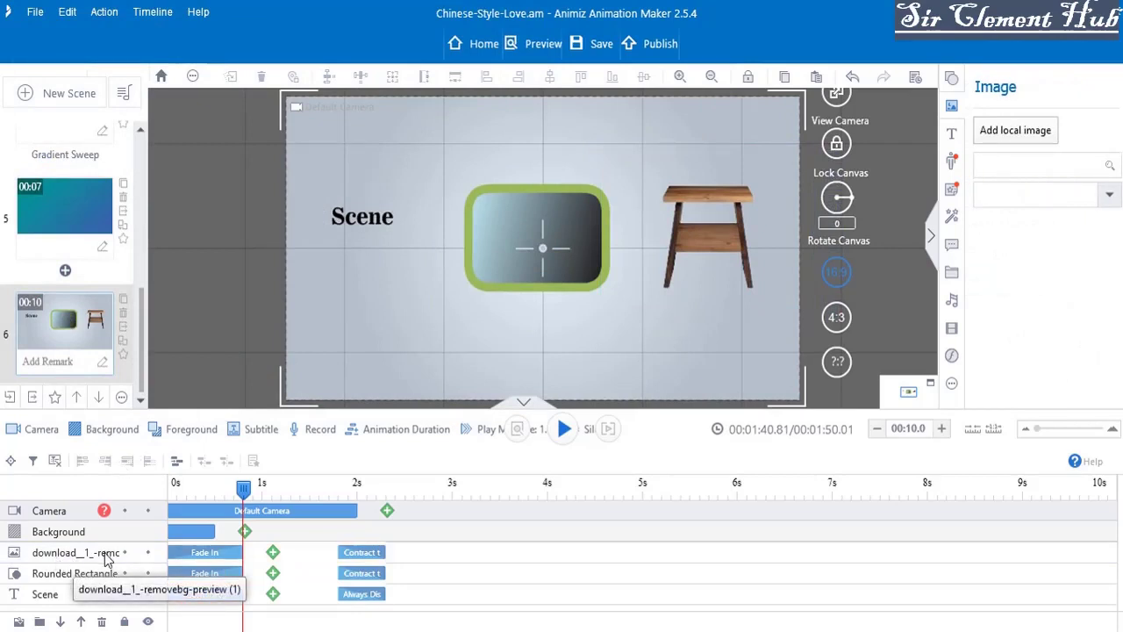
pyautogui.click(539, 250)
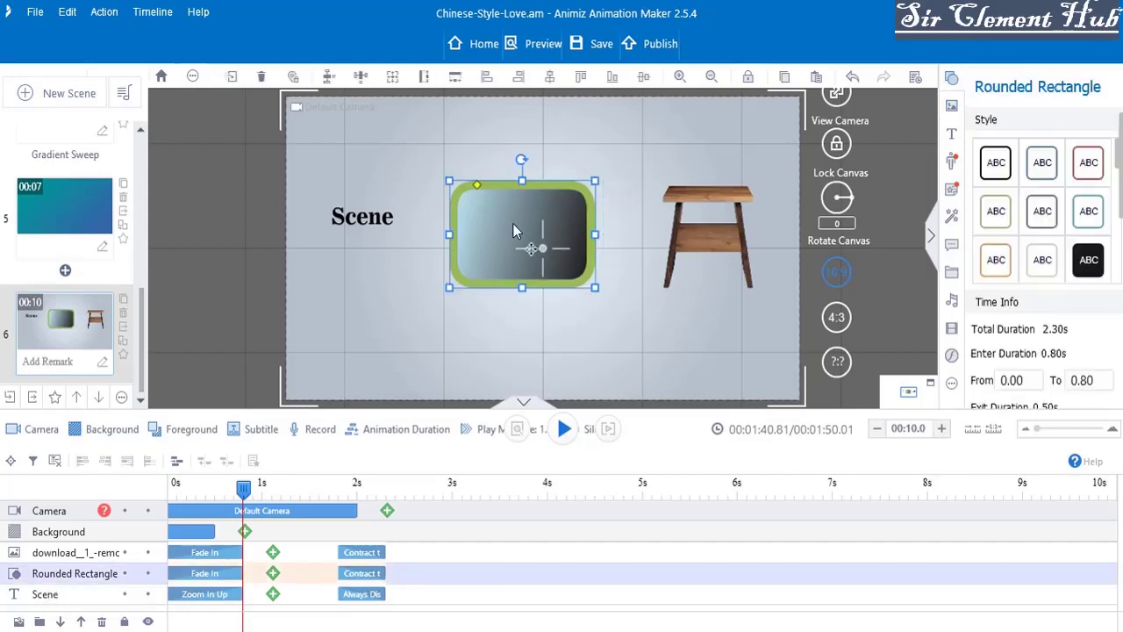
# Drag the rounded rectangle to the upper left, over the Scene text
pyautogui.moveTo(513, 225); pyautogui.dragTo(362, 224)
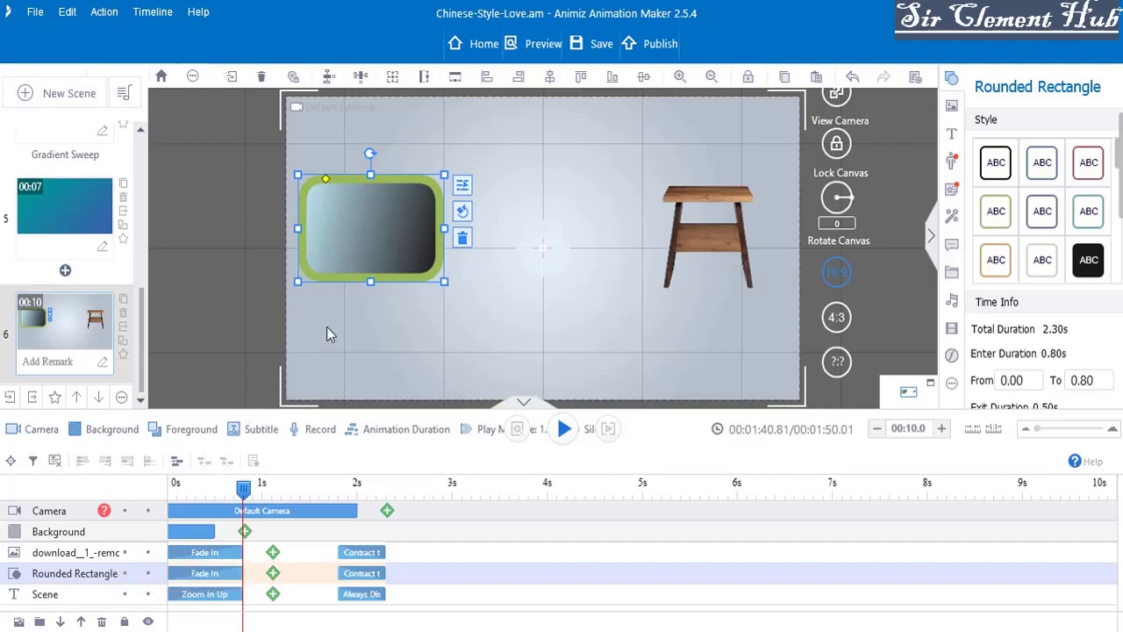
# Bring the Scene text layer to the front and shift it lower inside the rectangle
pyautogui.click(80, 622)
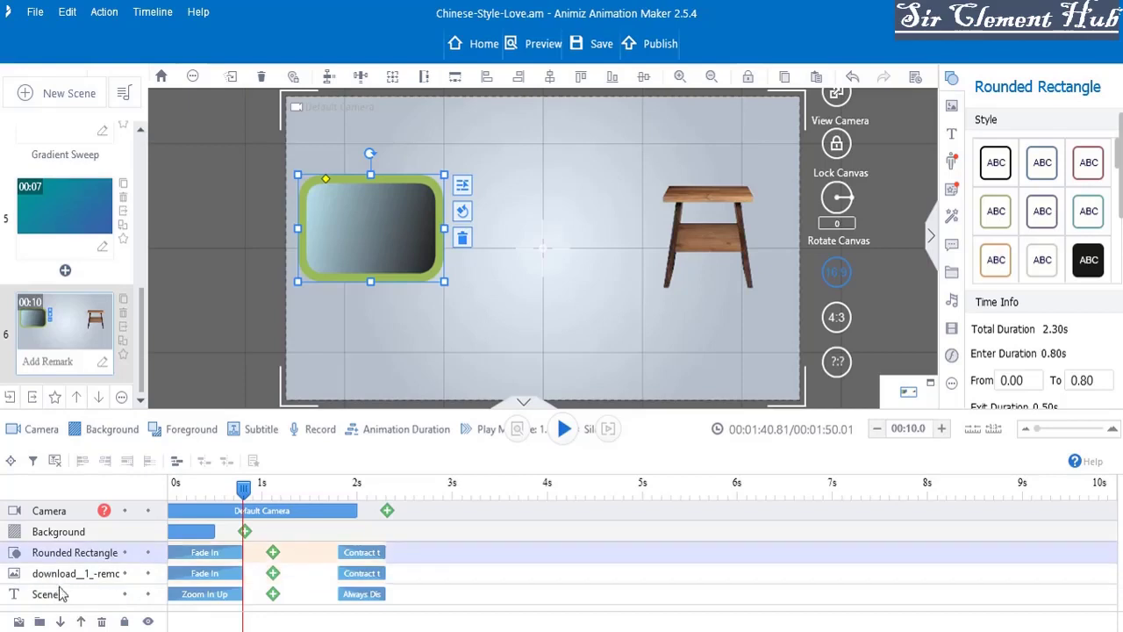
pyautogui.click(52, 596)
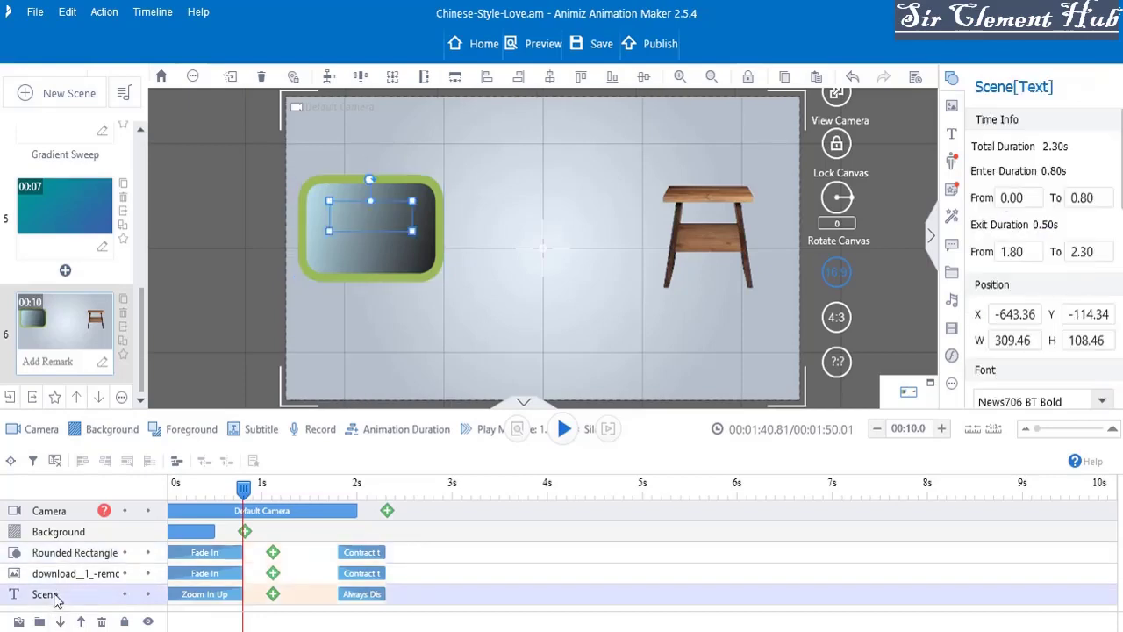
pyautogui.doubleClick(80, 622)
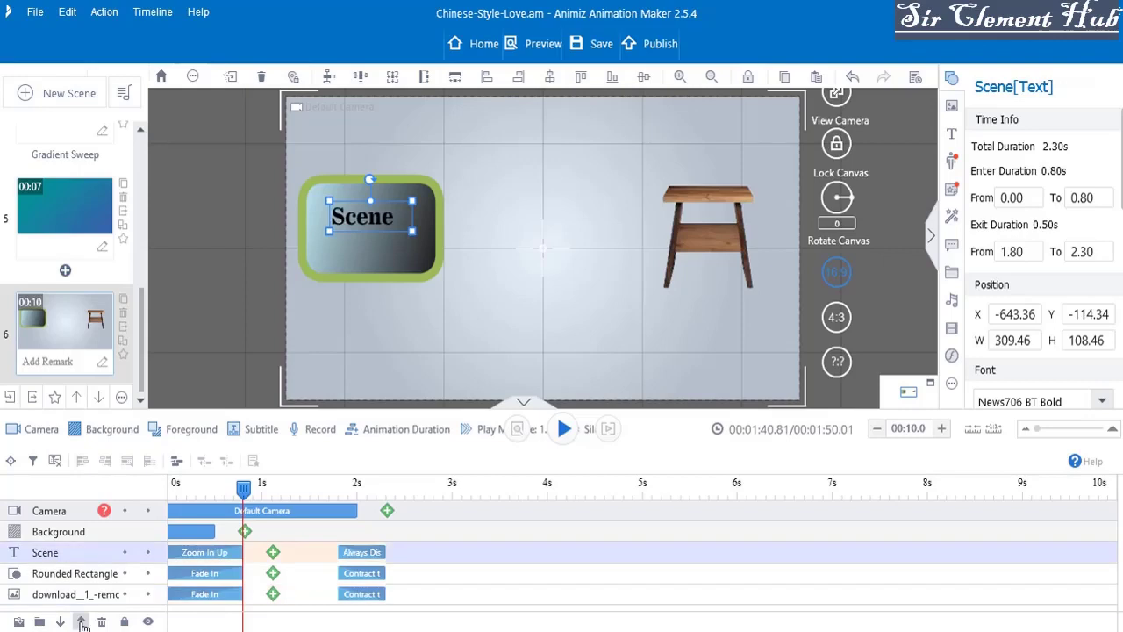
pyautogui.moveTo(364, 218); pyautogui.dragTo(364, 233)
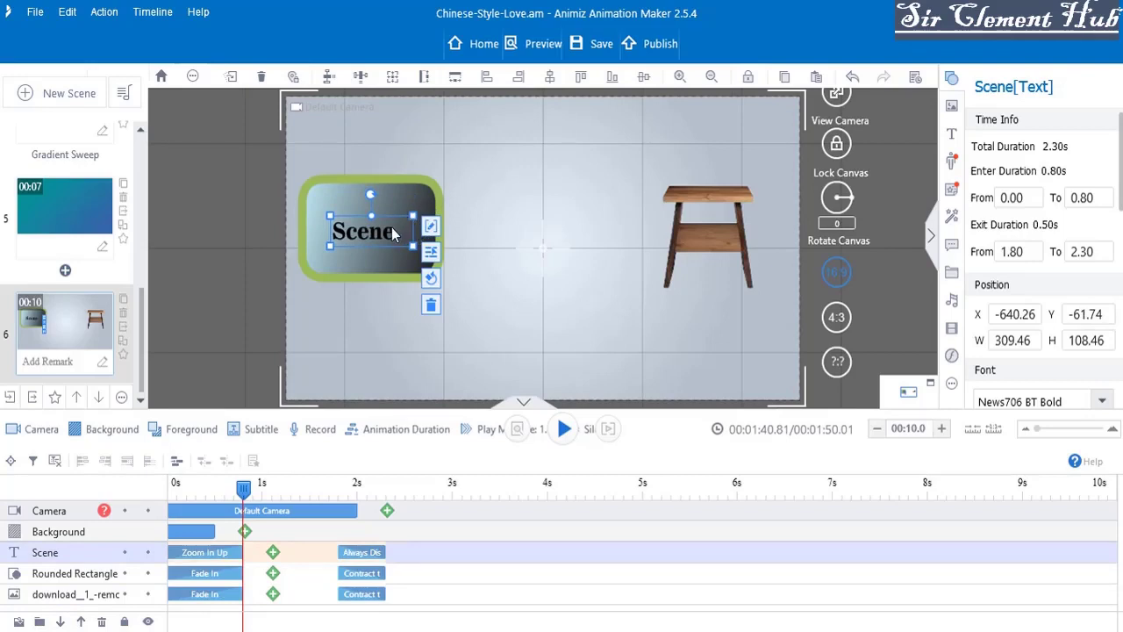
# Send the Scene text one layer behind the rounded rectangle, then reselect the rectangle
pyautogui.click(59, 621)
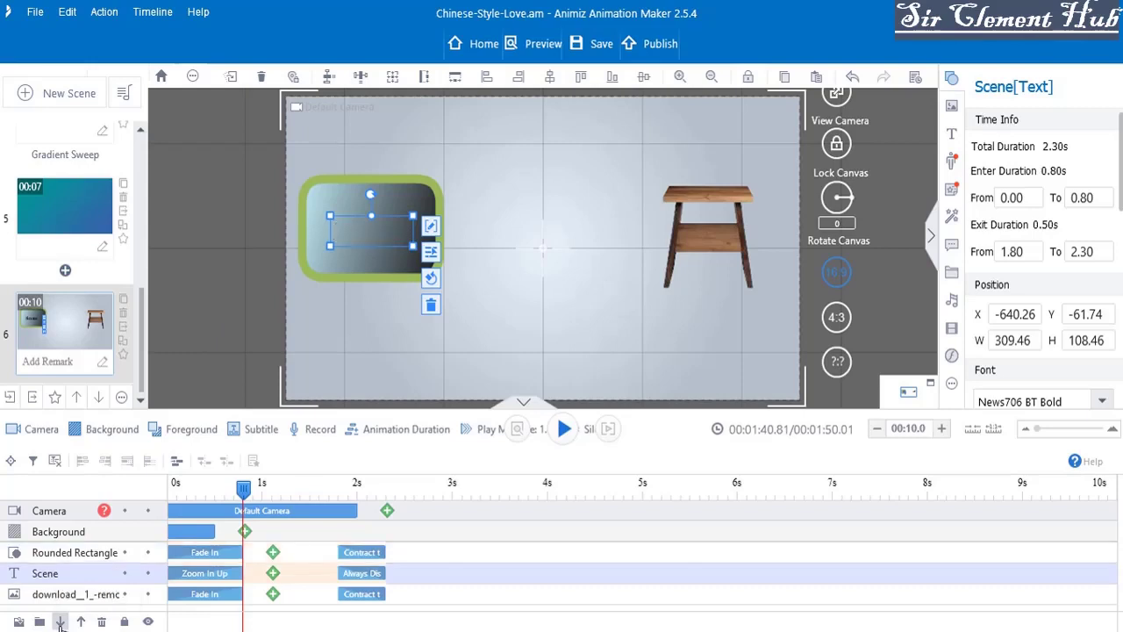
pyautogui.click(575, 218)
pyautogui.click(437, 219)
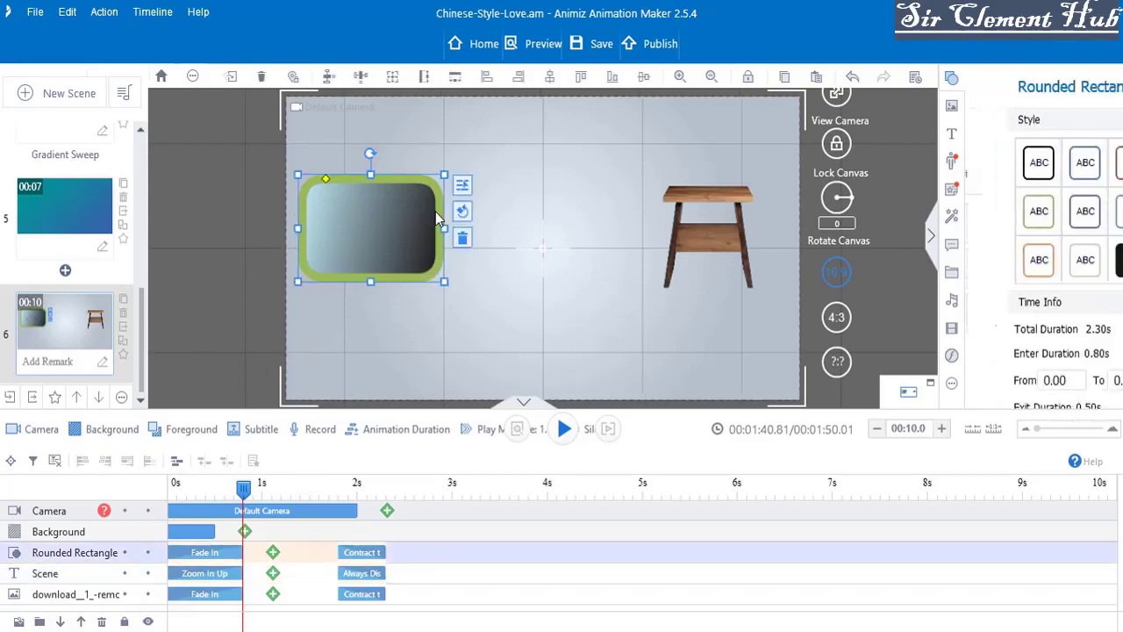
# Send the rounded rectangle one layer backward, then drag the stool onto it
pyautogui.rightClick(437, 219)
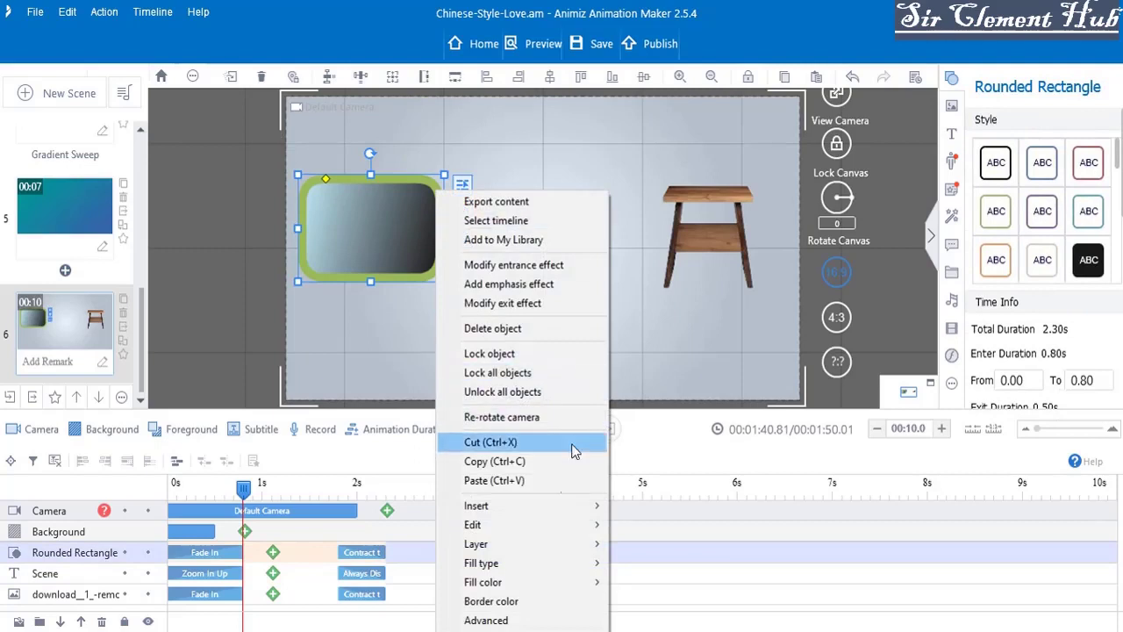
pyautogui.moveTo(576, 547)
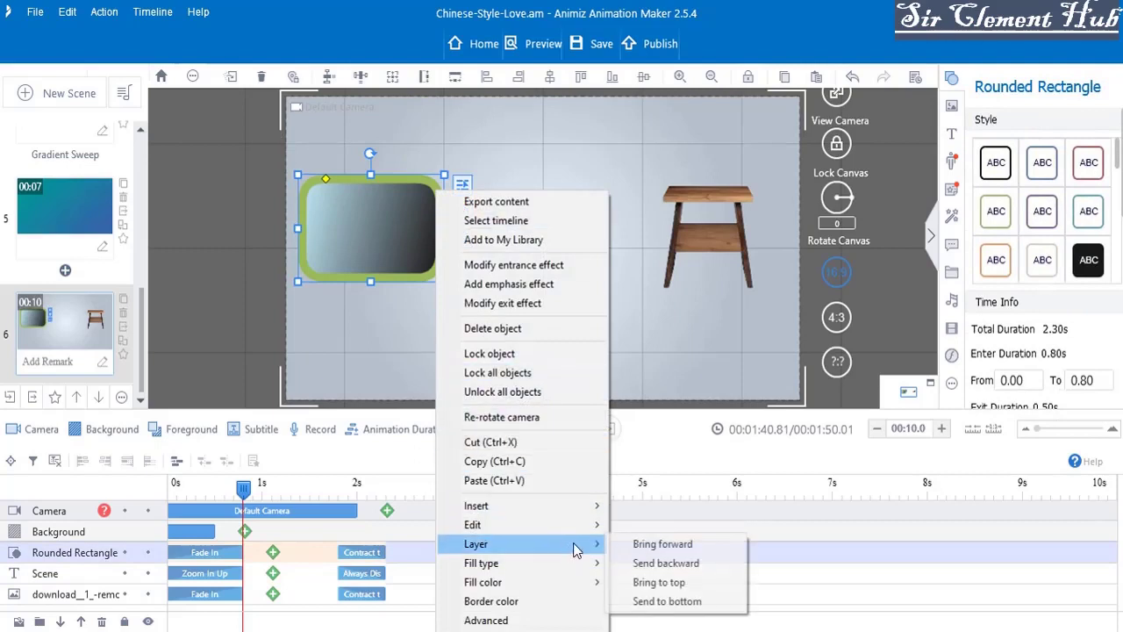
pyautogui.click(660, 563)
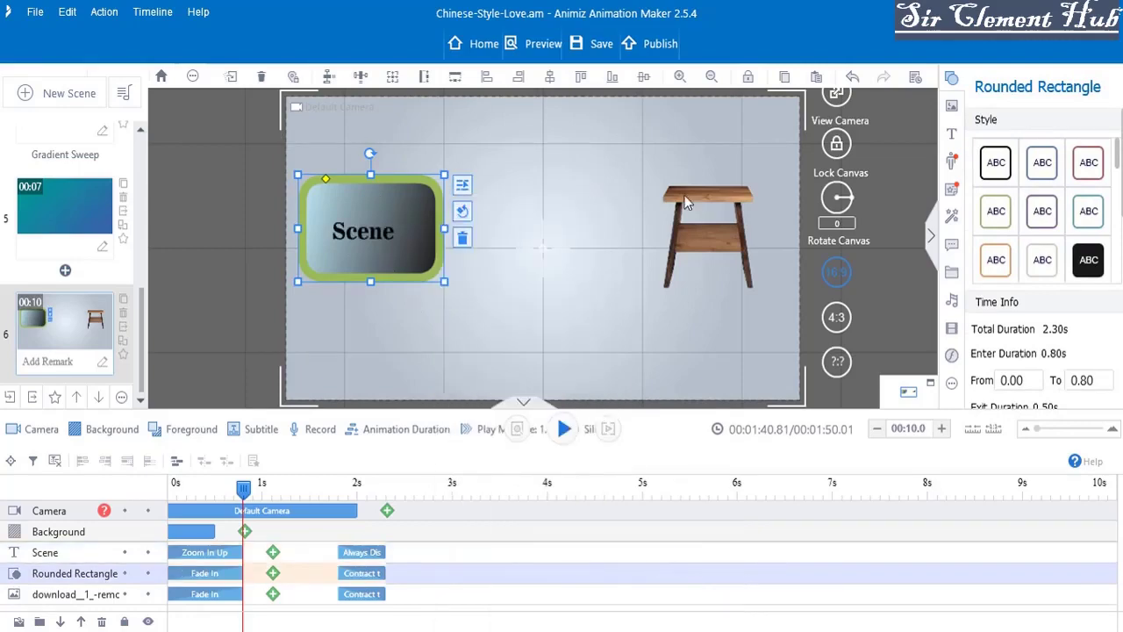
pyautogui.moveTo(704, 228); pyautogui.dragTo(364, 234)
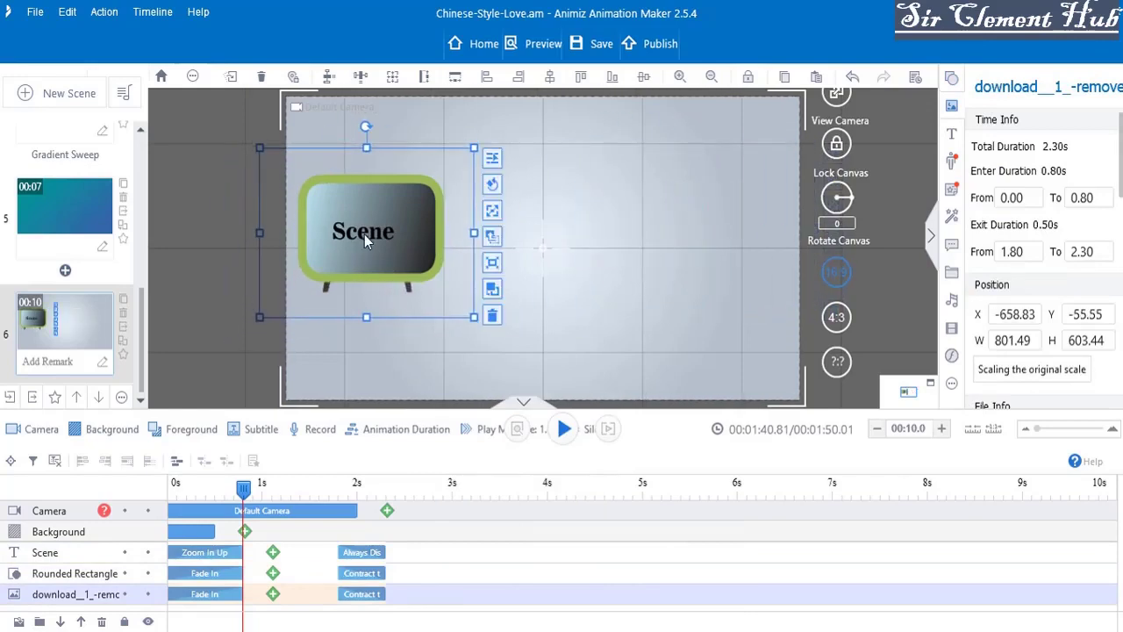
# Move the stool layer above the rectangle and return the stool to the canvas's right side
pyautogui.click(80, 621)
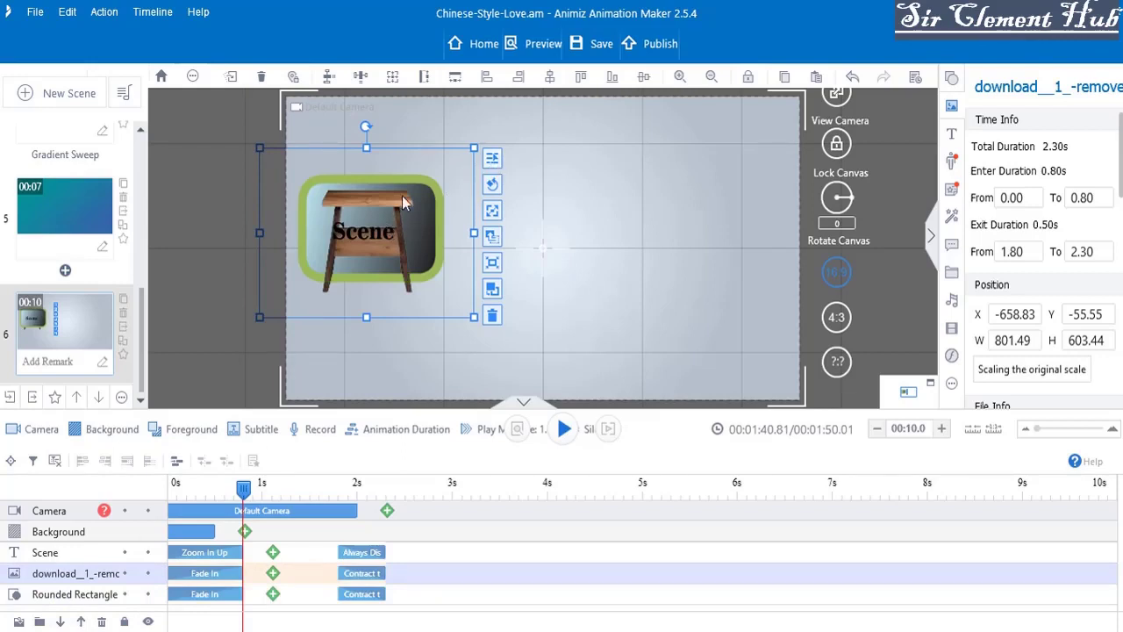
pyautogui.moveTo(361, 206); pyautogui.dragTo(698, 197)
pyautogui.click(380, 201)
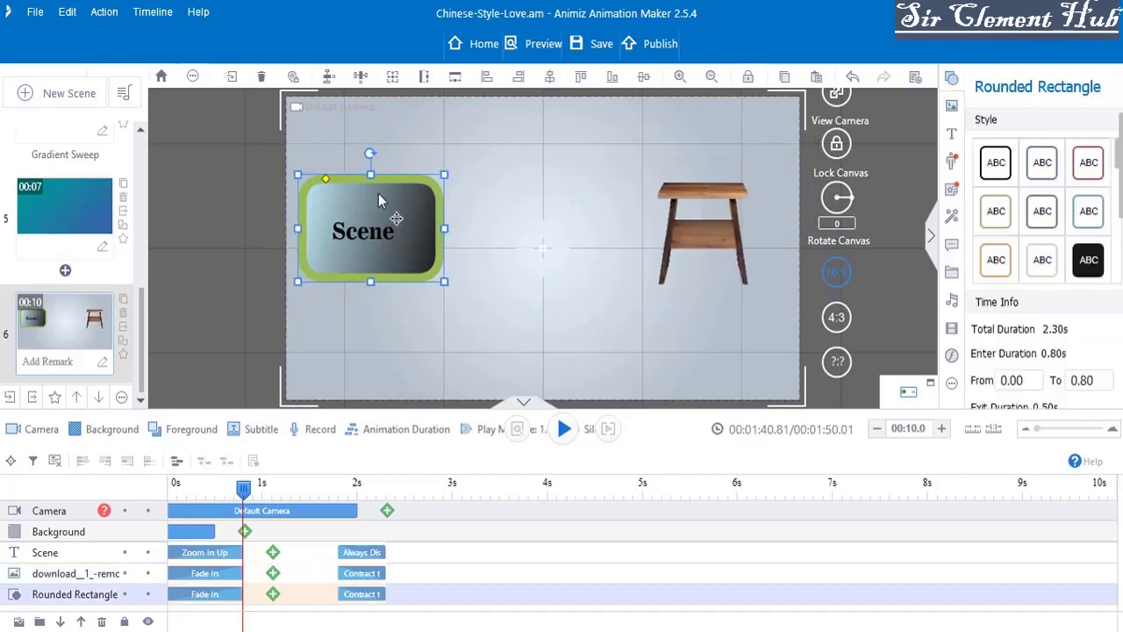
# Drag the rounded rectangle from behind the Scene text to the canvas centre
pyautogui.moveTo(379, 201); pyautogui.dragTo(539, 208)
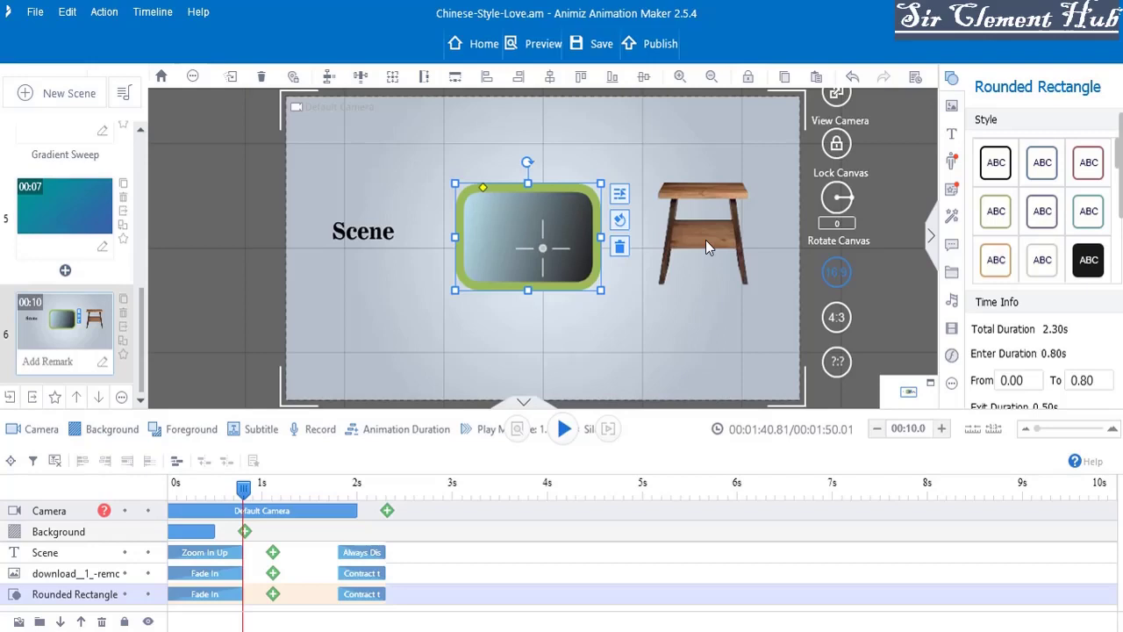
# Preview the whole animation from the start, then open teal scene 5, 'But love, is still that love.'
pyautogui.click(141, 131)
pyautogui.scroll(6, 142, 262)
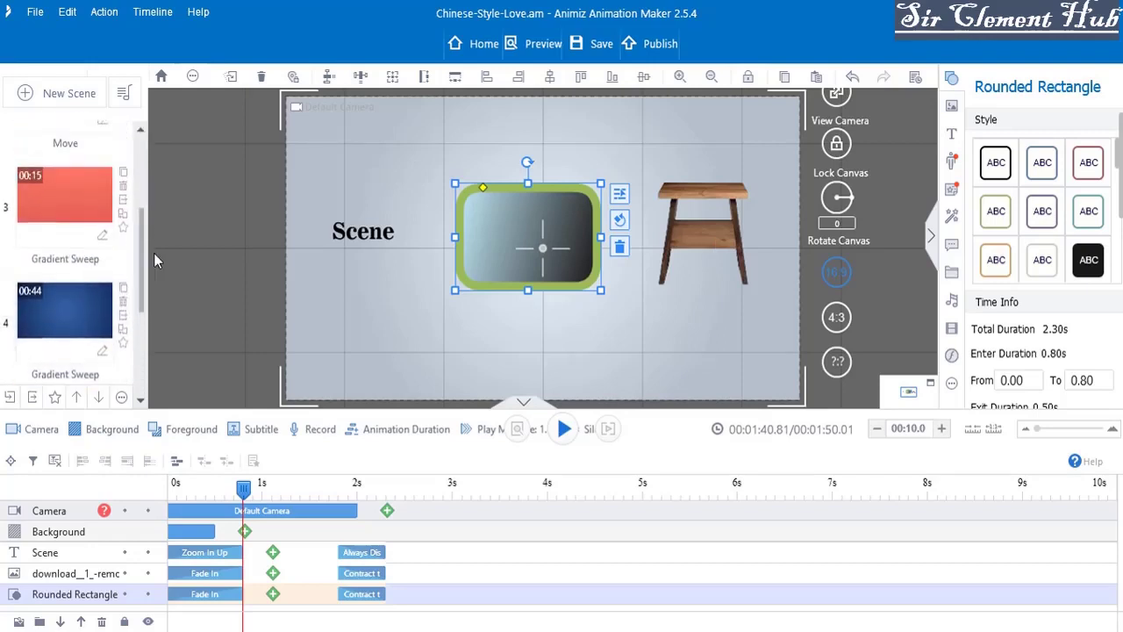
pyautogui.scroll(3, 142, 261)
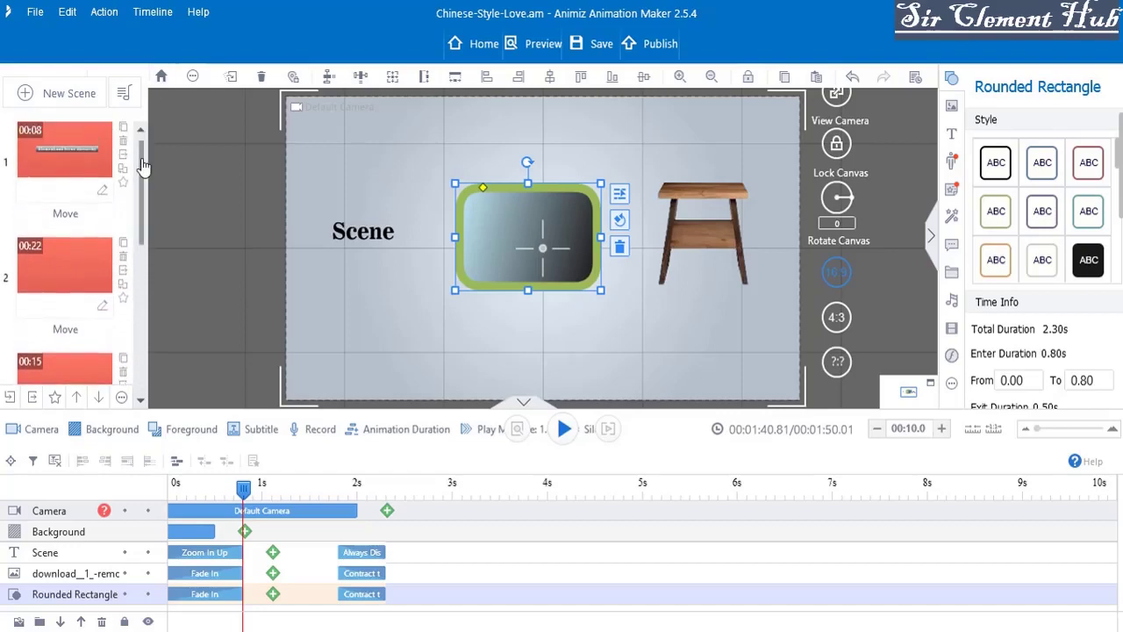
pyautogui.moveTo(143, 167); pyautogui.dragTo(141, 320)
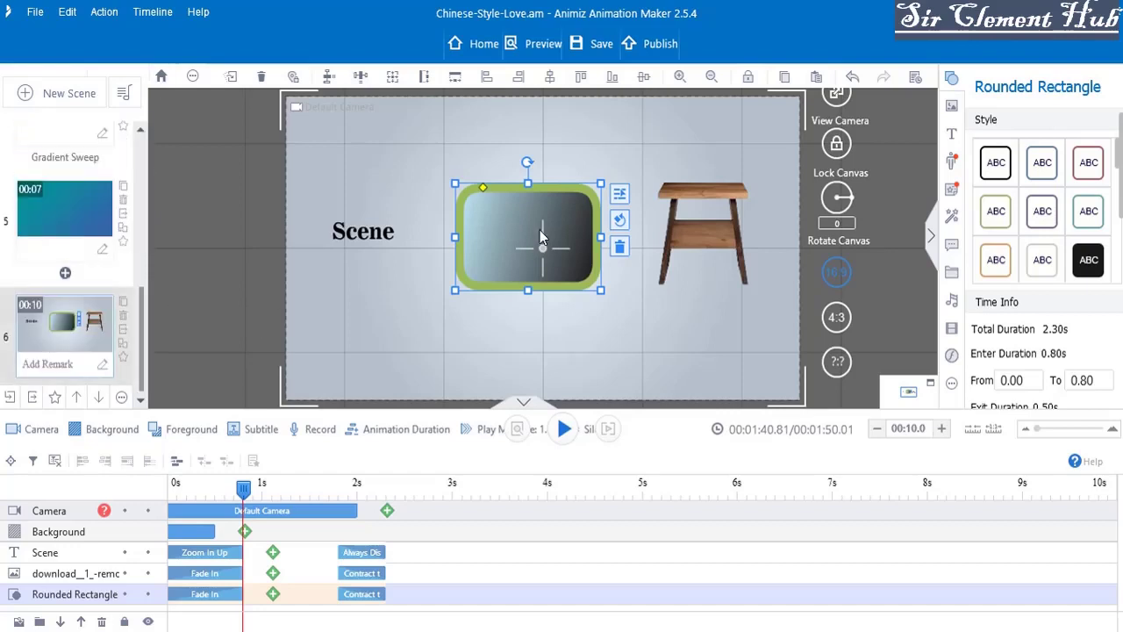
pyautogui.click(543, 44)
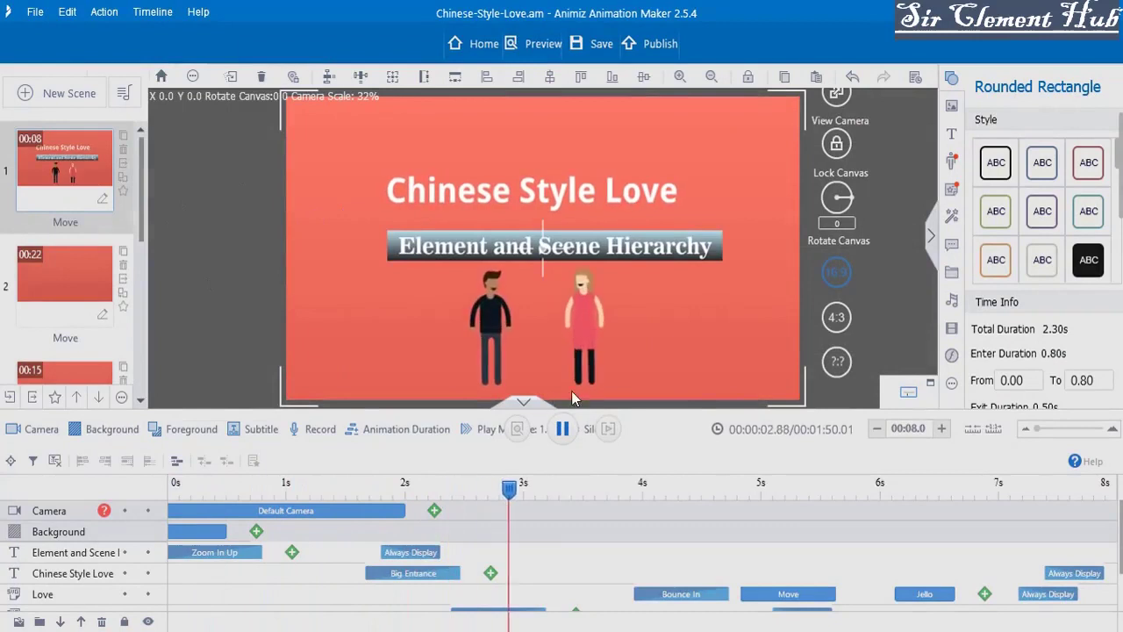
pyautogui.scroll(-5, 48, 332)
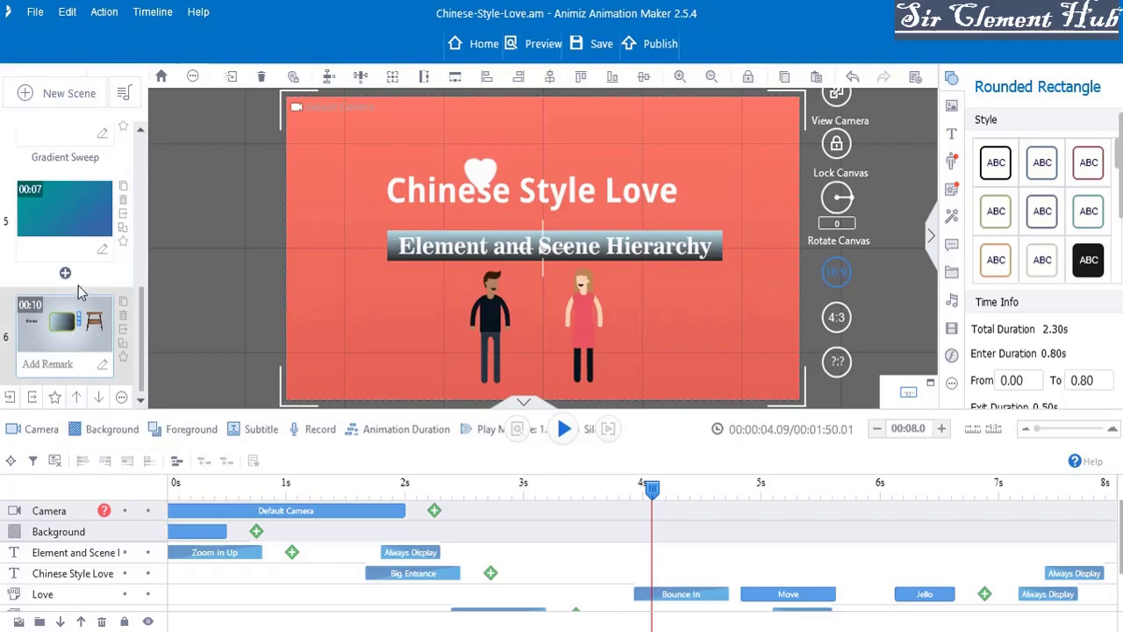
pyautogui.click(49, 236)
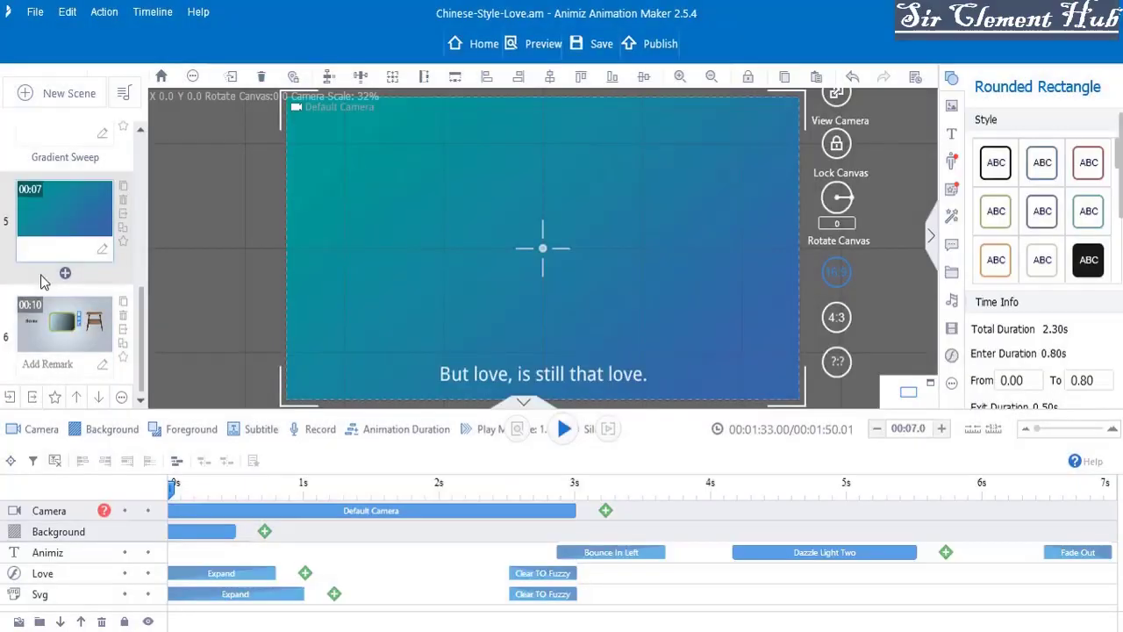
# Move light gradient scene 6 to first place, then play and stop it to check
pyautogui.click(40, 325)
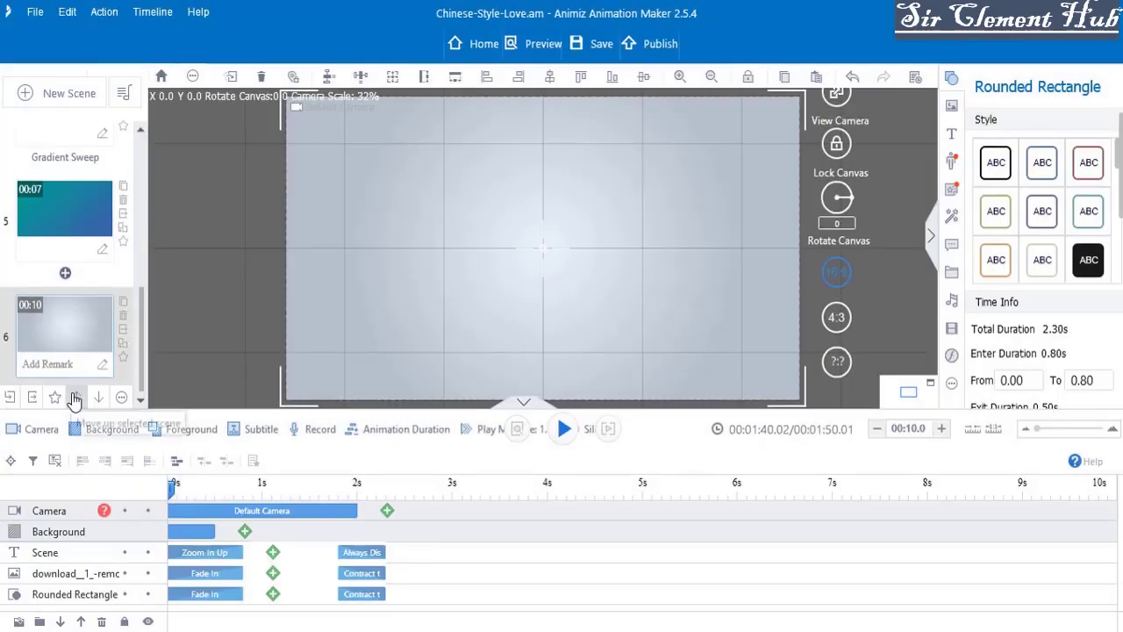
pyautogui.click(75, 397)
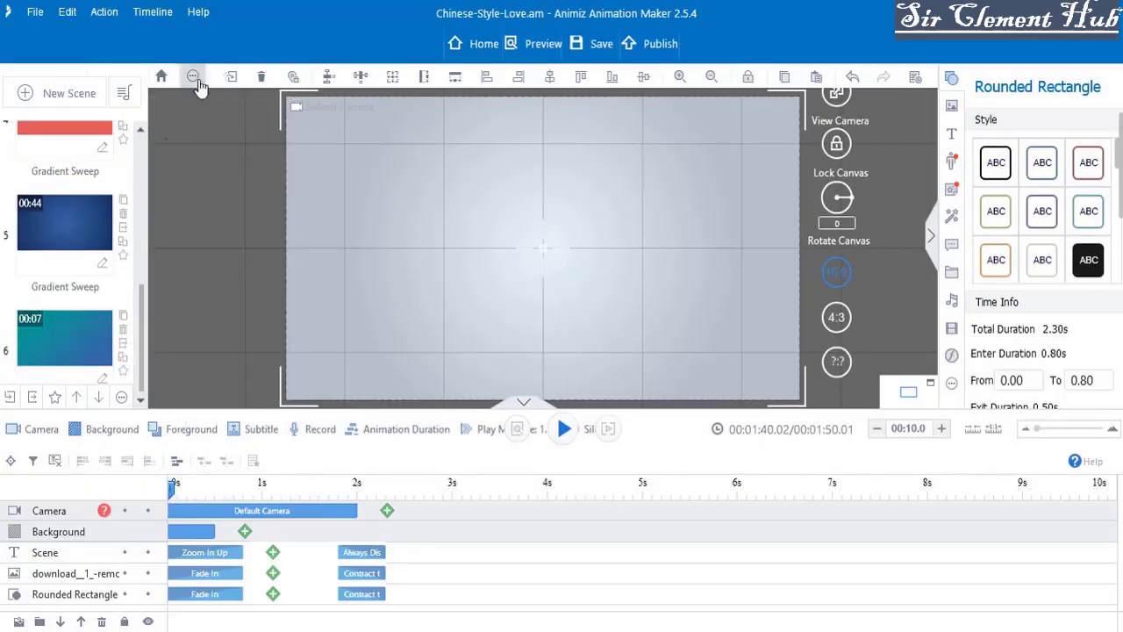
pyautogui.click(141, 130)
pyautogui.scroll(5, 141, 130)
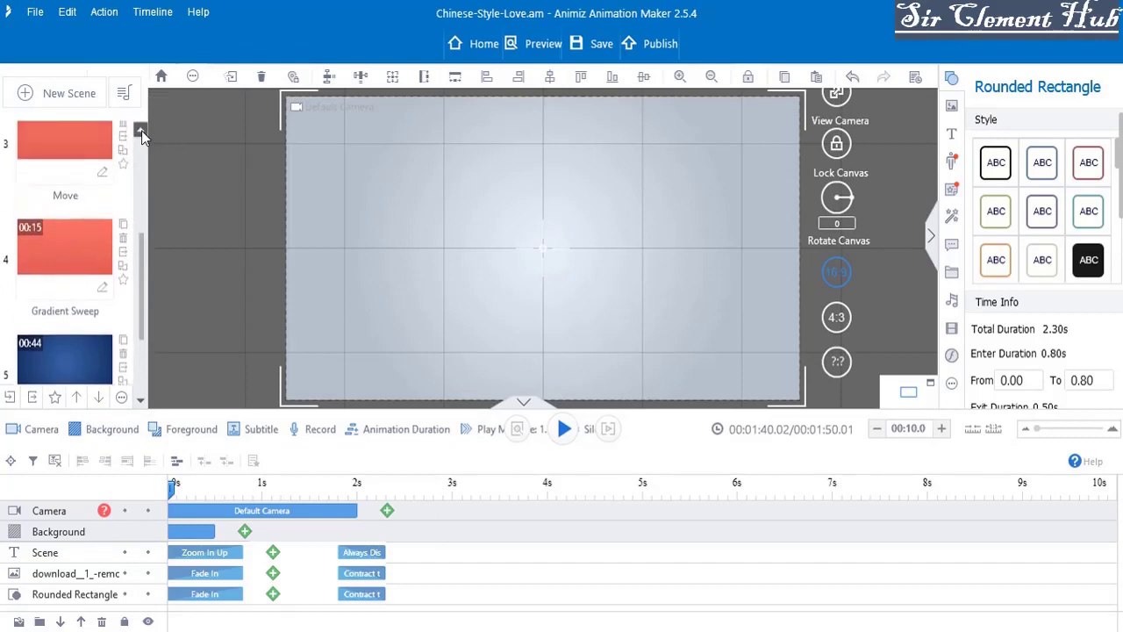
pyautogui.scroll(2, 141, 129)
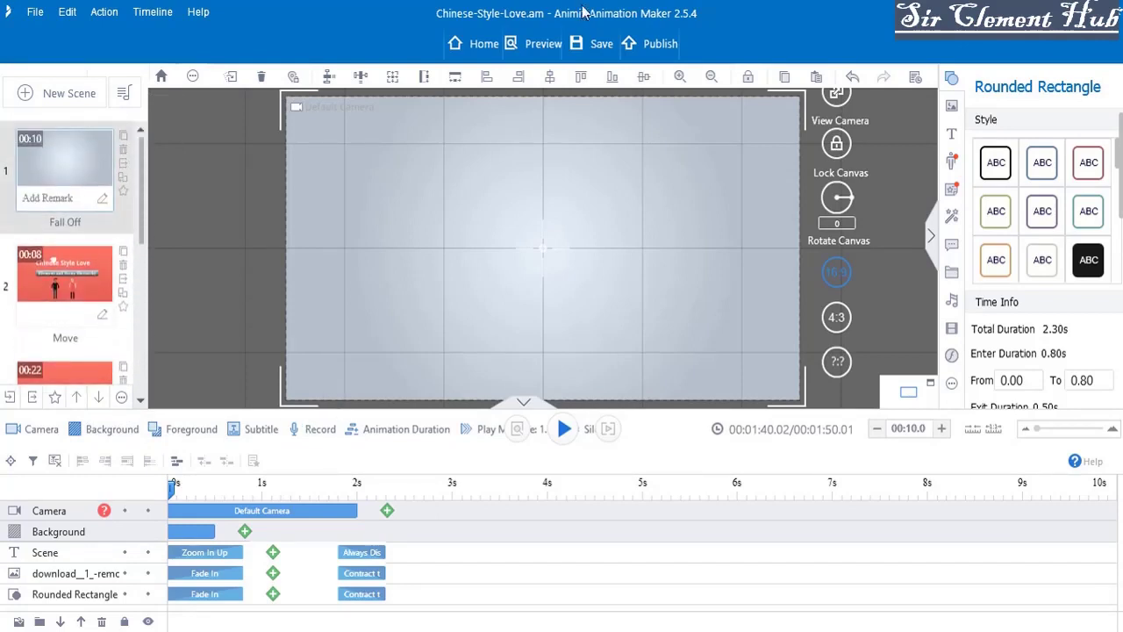
pyautogui.click(549, 47)
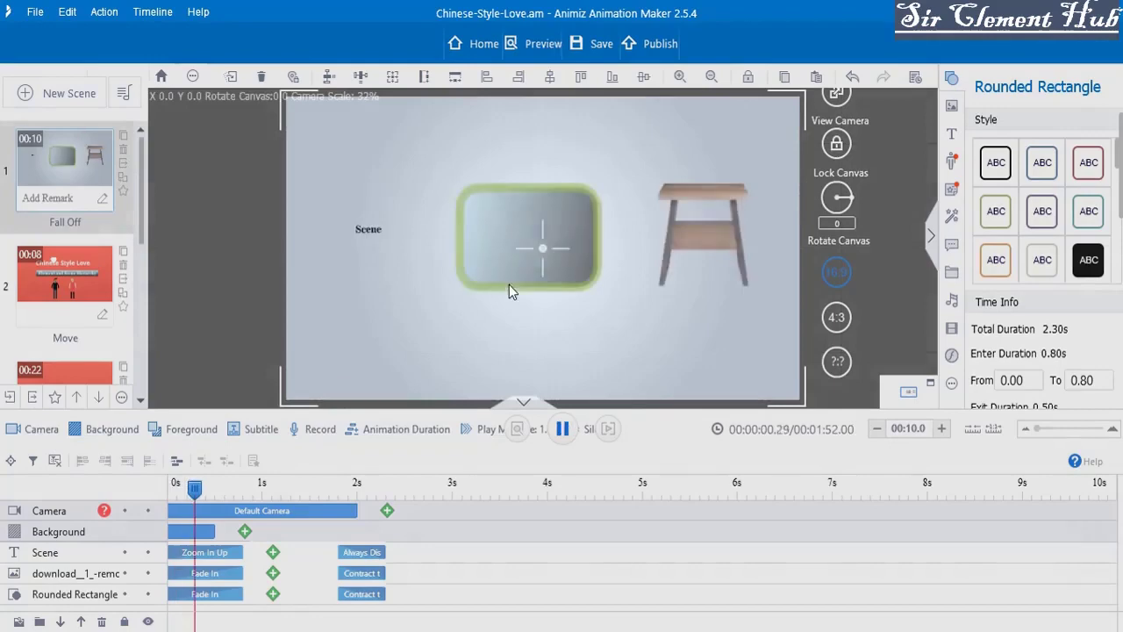
pyautogui.click(562, 428)
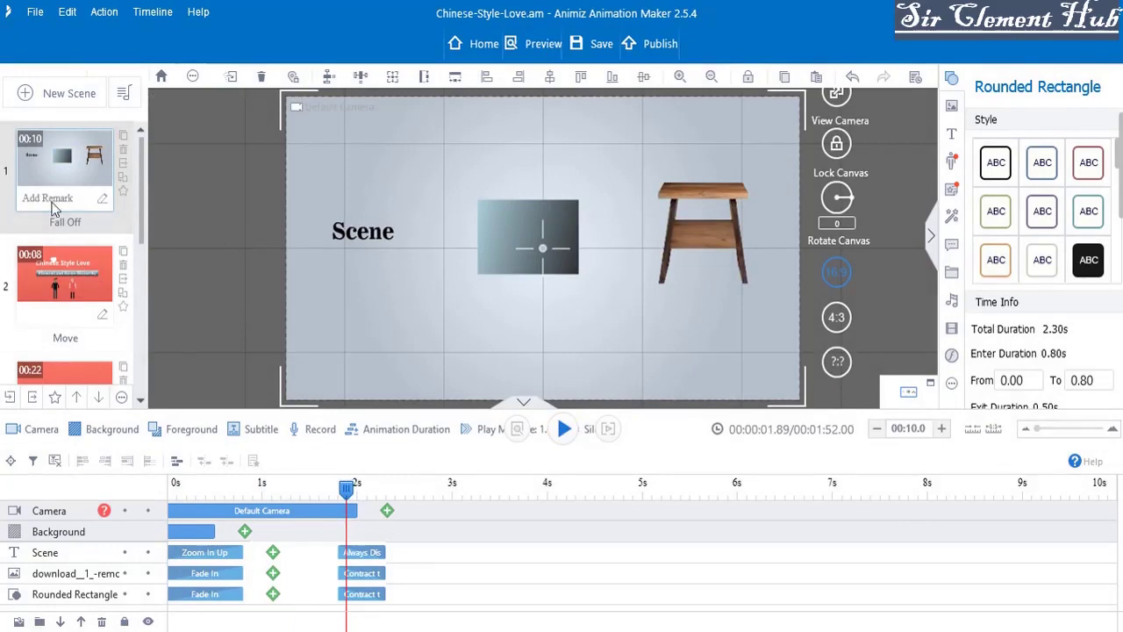
# Move the grey Fall Off scene down to second, then open the now-first Move scene at about 1.04 s
pyautogui.click(59, 274)
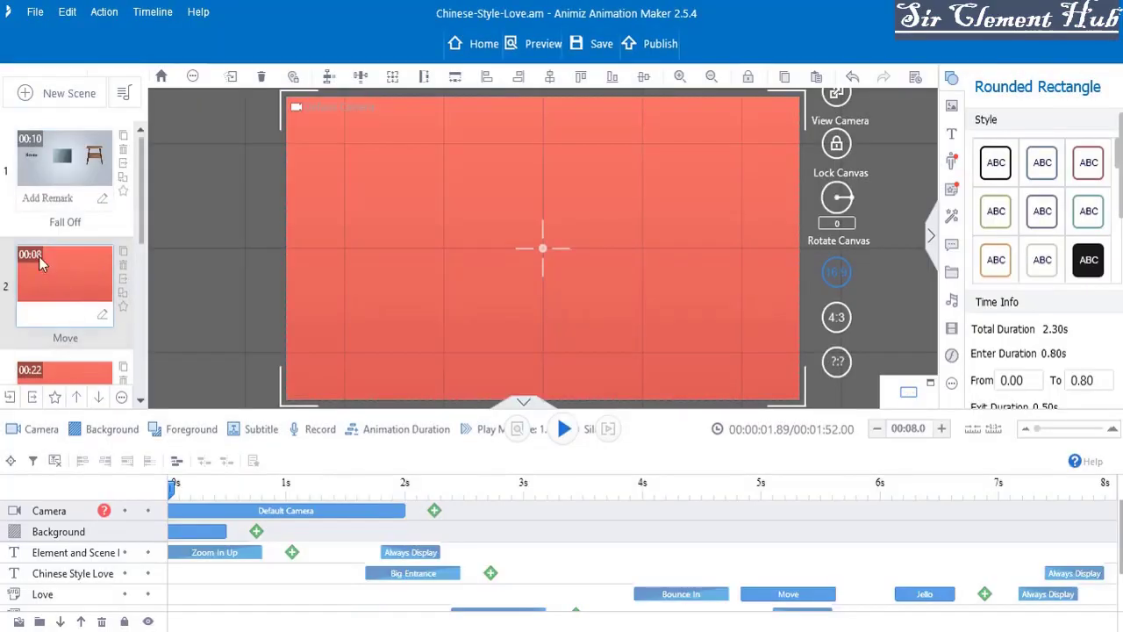
pyautogui.click(58, 192)
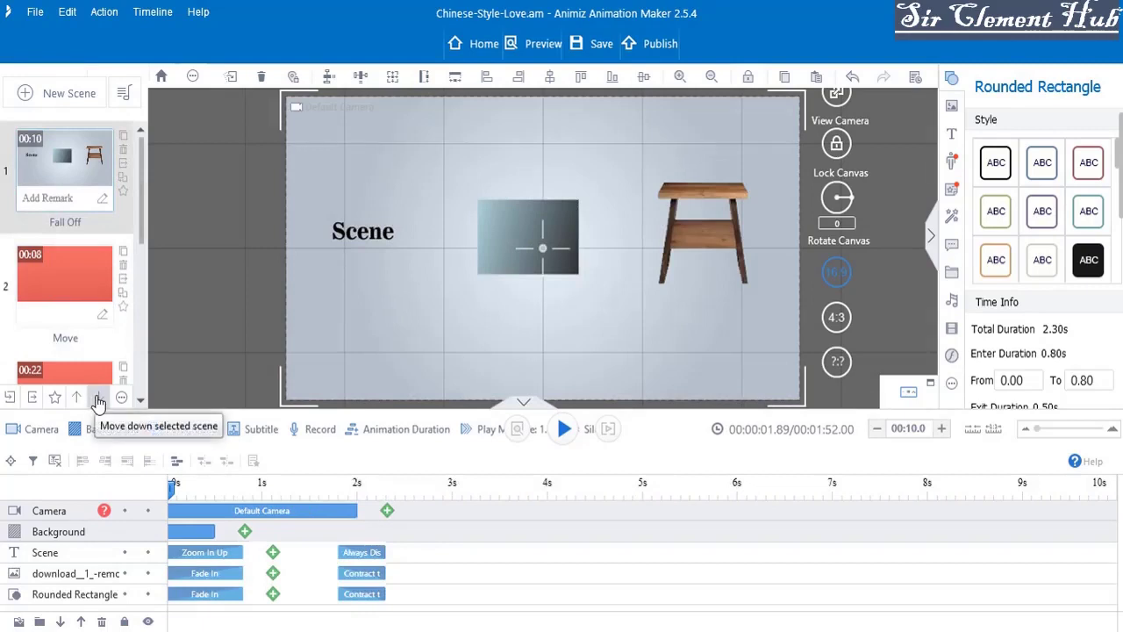
pyautogui.click(99, 399)
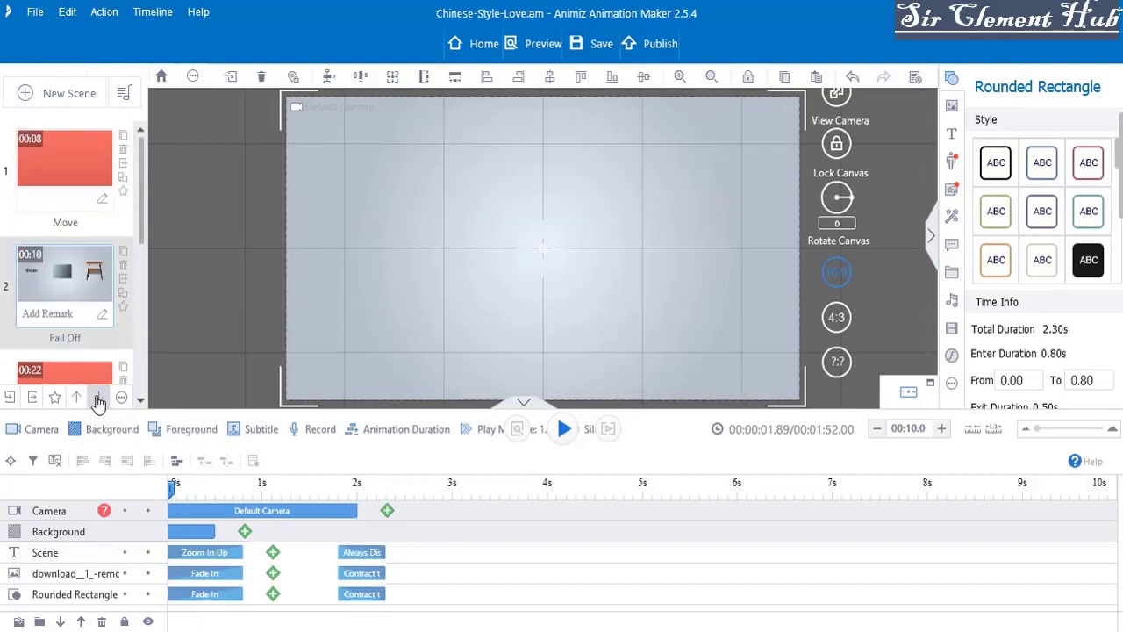
pyautogui.click(70, 151)
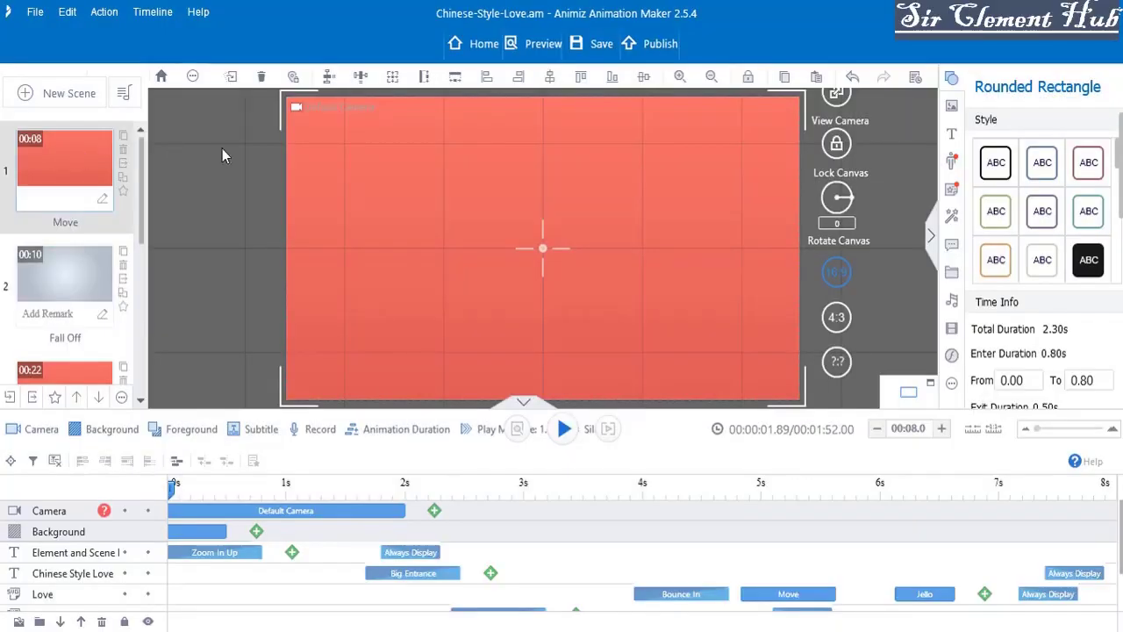
pyautogui.click(290, 483)
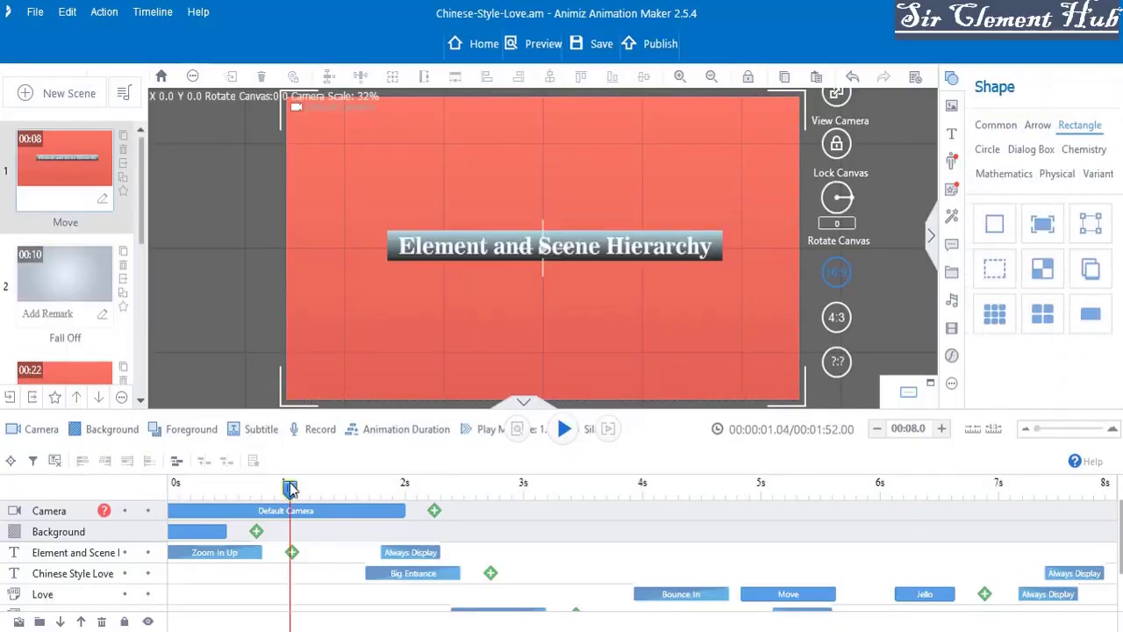